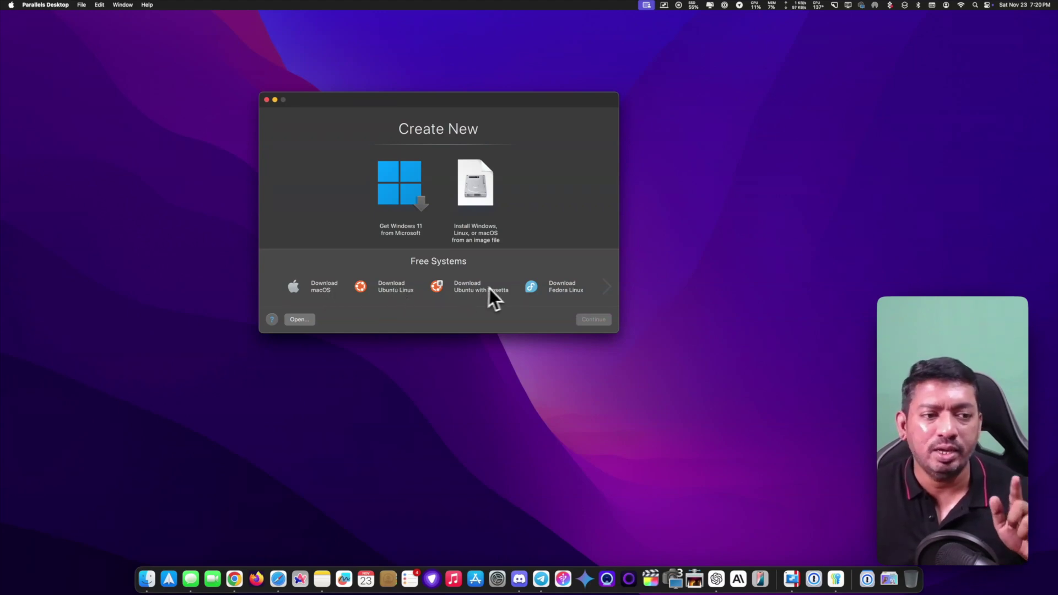
# Step: Look through the free systems offered for download when creating a new virtual machine
pyautogui.hscroll(3, 559, 289)
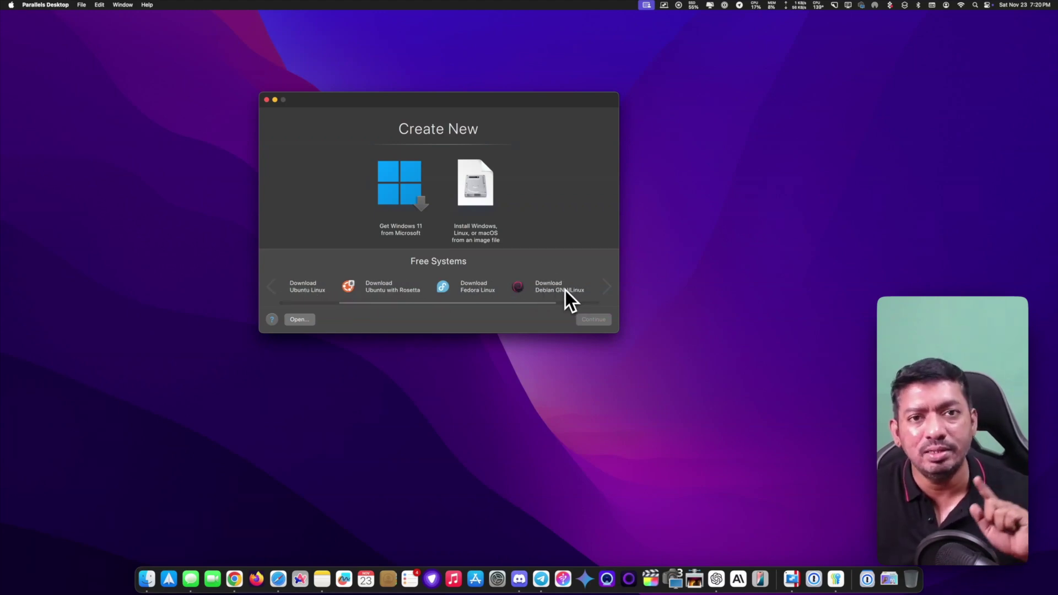
pyautogui.hscroll(3, 553, 290)
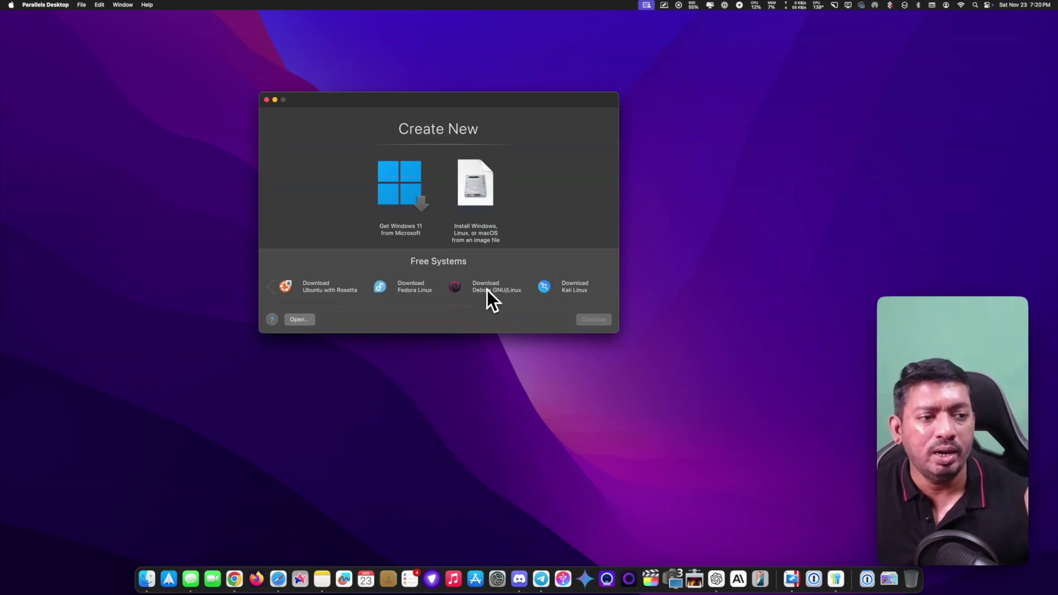
pyautogui.hscroll(2, 518, 292)
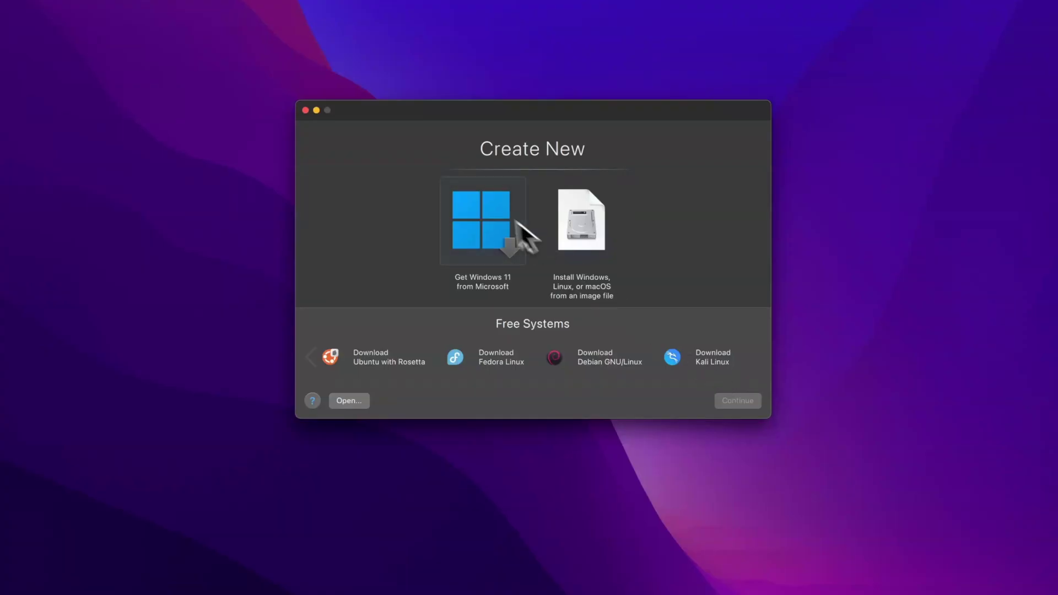
# Step: Start downloading and installing Windows 11 from Microsoft as a new virtual machine
pyautogui.click(481, 215)
pyautogui.click(735, 401)
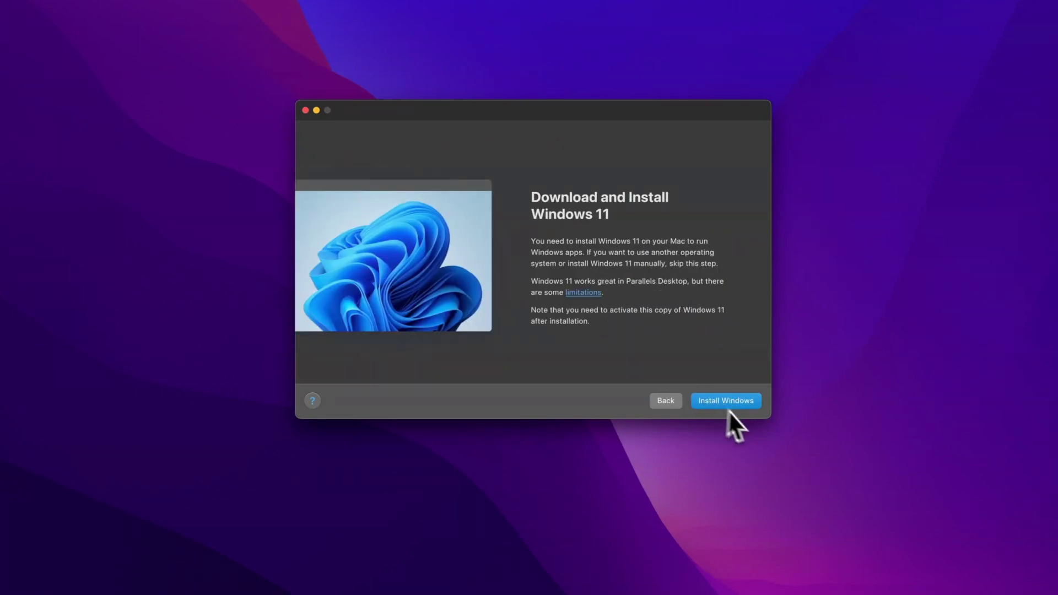
pyautogui.click(728, 406)
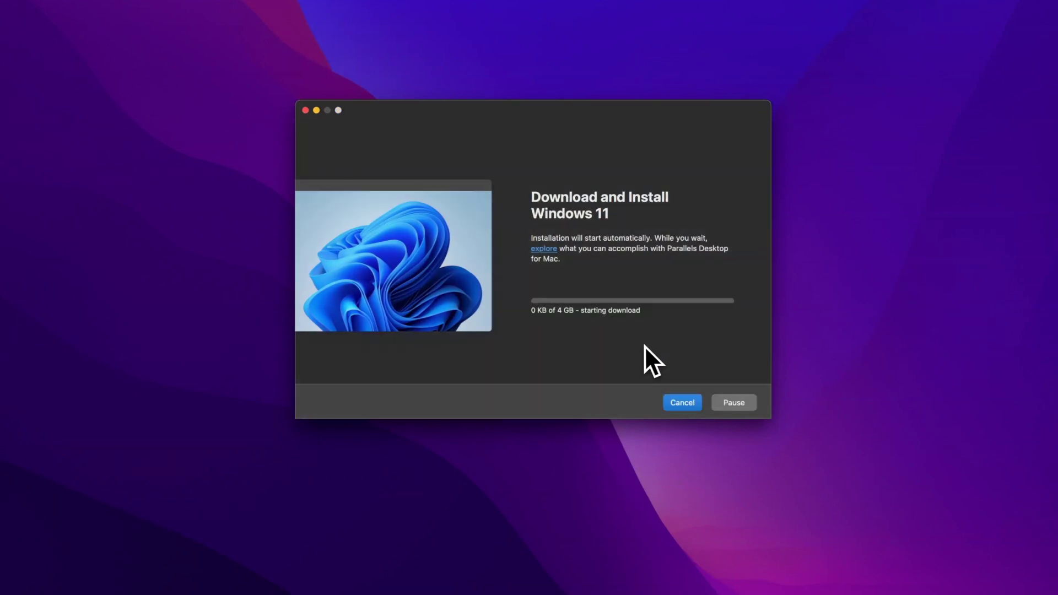
# Step: Pause the Windows 11 download and stop the installation
pyautogui.click(752, 405)
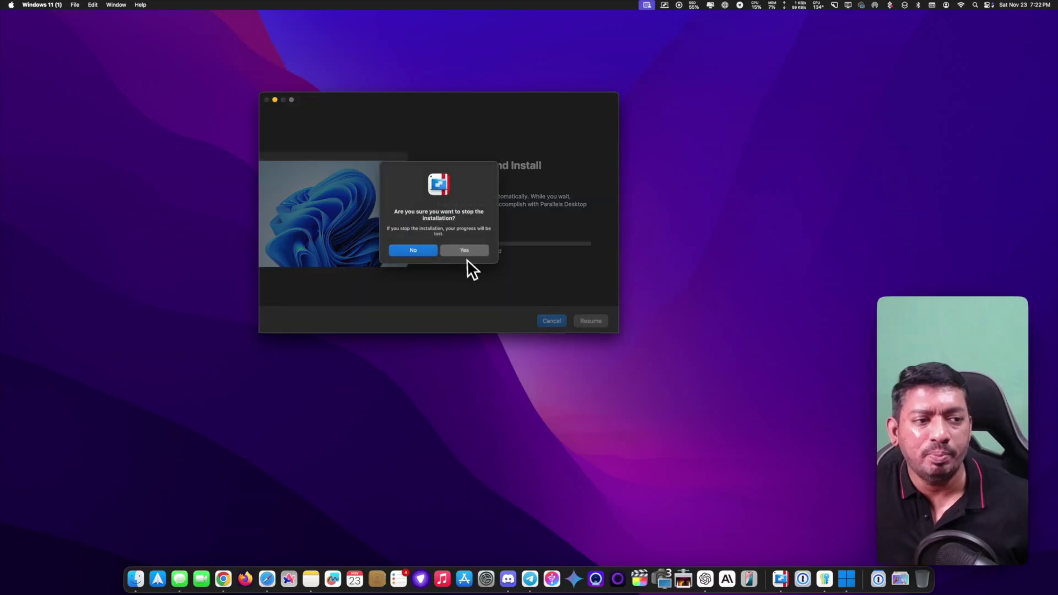
pyautogui.click(466, 252)
# Step: Open the existing Windows 11 virtual machine and view its Start menu
pyautogui.click(333, 202)
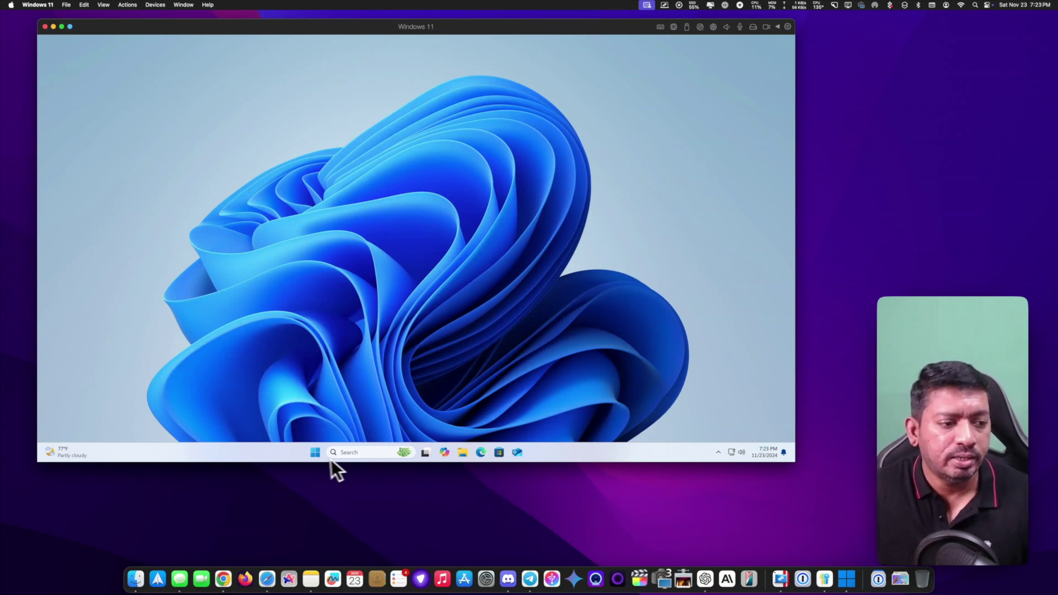
pyautogui.click(315, 452)
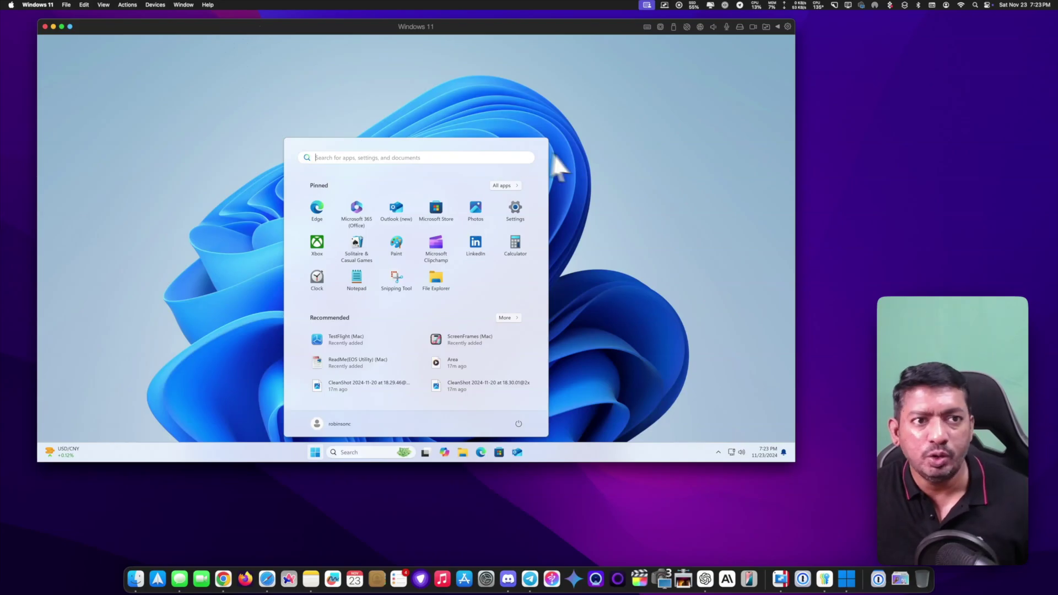
pyautogui.click(436, 108)
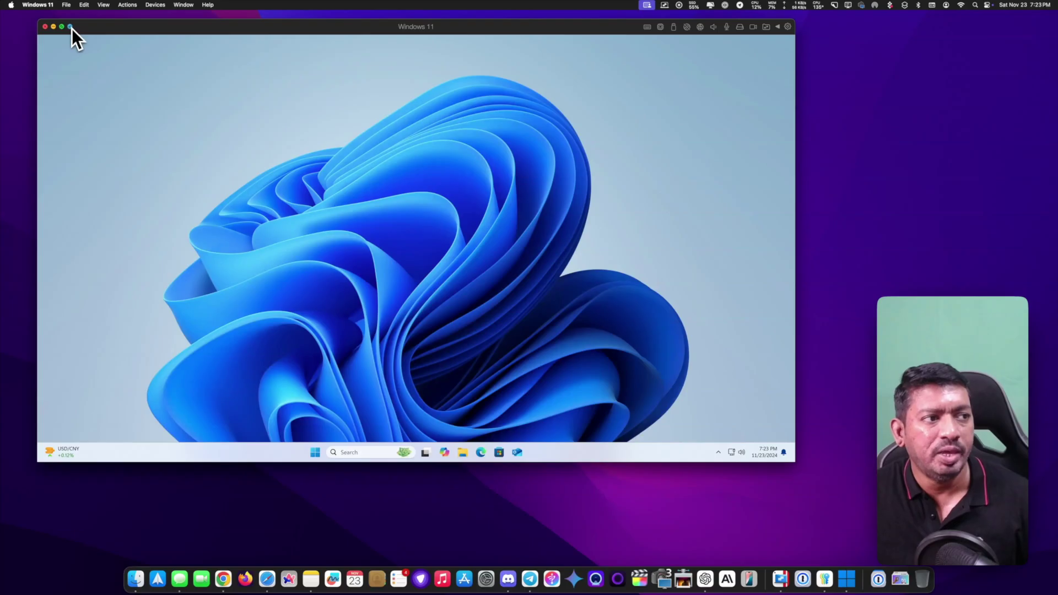
# Step: Switch Windows 11 to Coherence mode and launch Microsoft Edge from the Windows Start menu
pyautogui.click(69, 30)
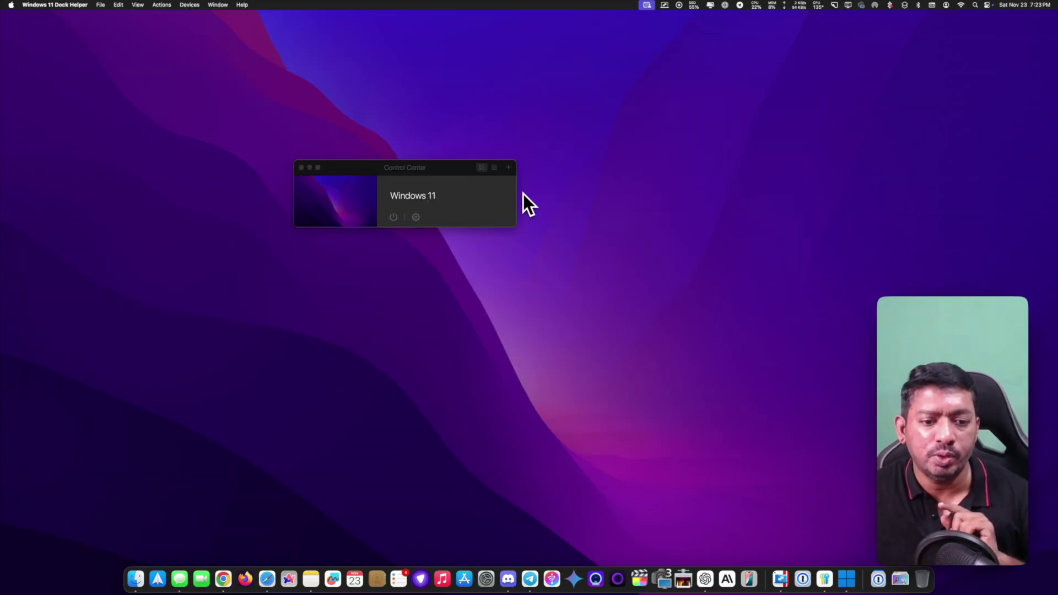
pyautogui.click(848, 582)
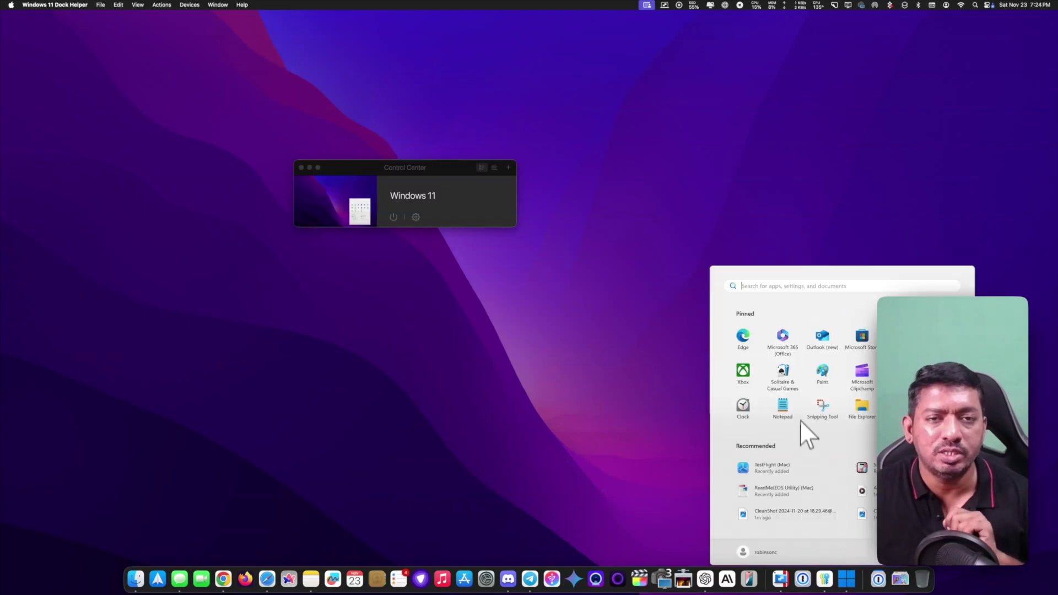
pyautogui.click(744, 333)
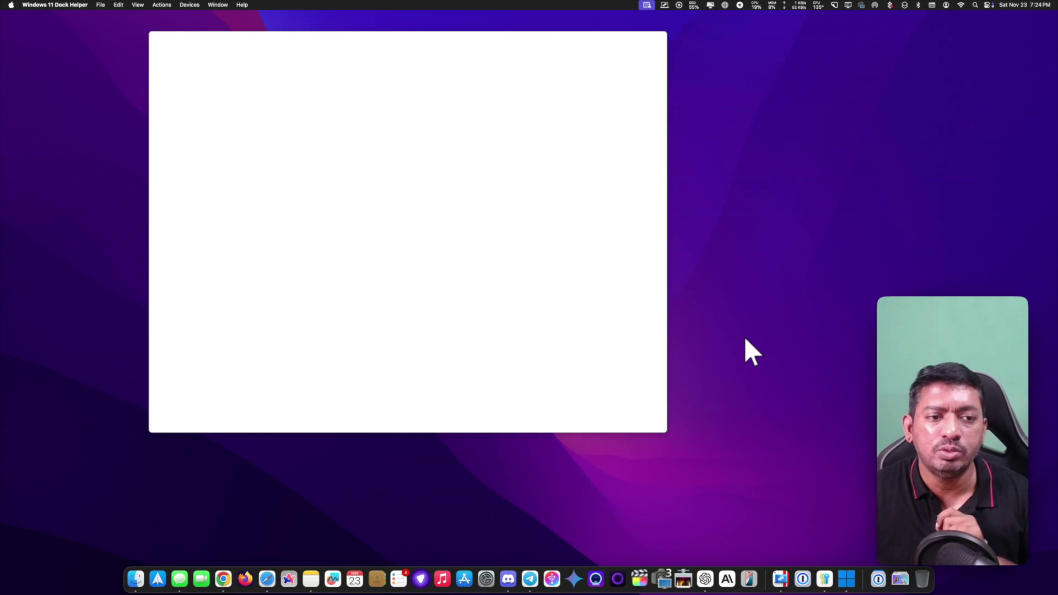
pyautogui.moveTo(405, 42); pyautogui.dragTo(417, 66)
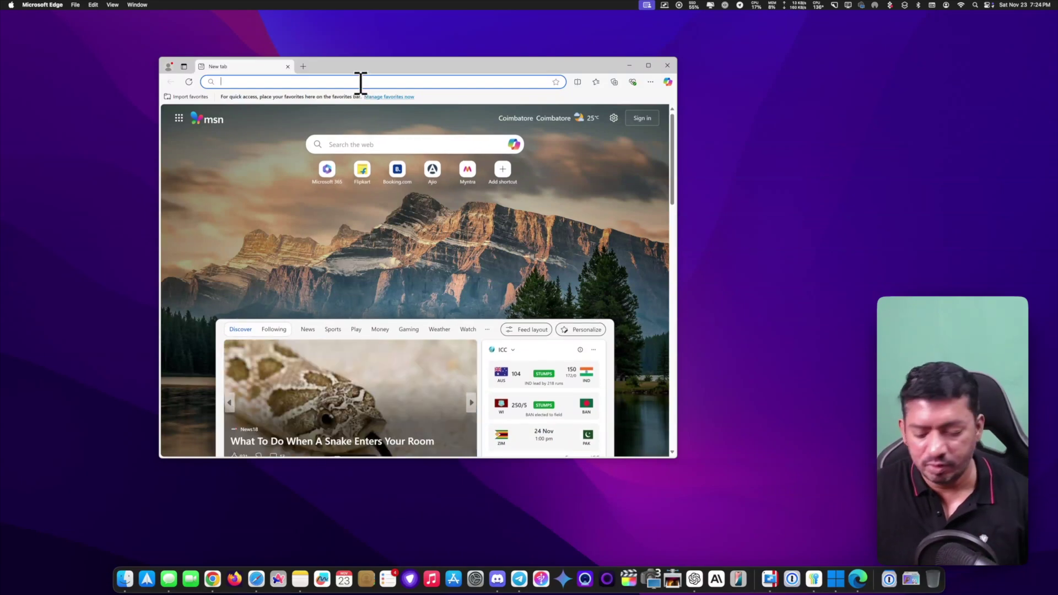
# Step: Load ask.irobinpro.com in Microsoft Edge
pyautogui.write('ask.irobinpr')
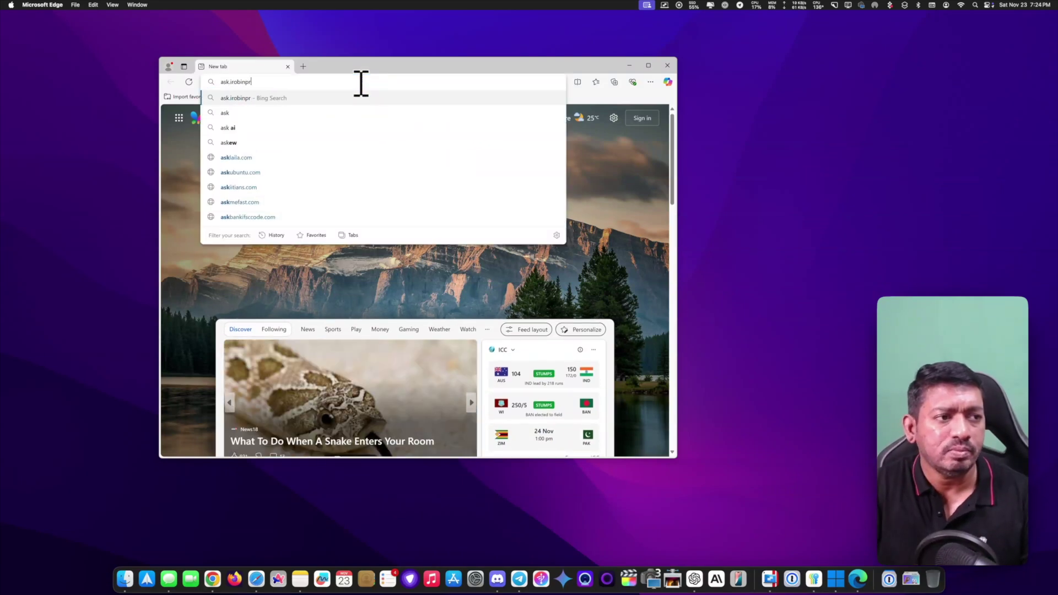
pyautogui.write('o.com')
pyautogui.press('Return')
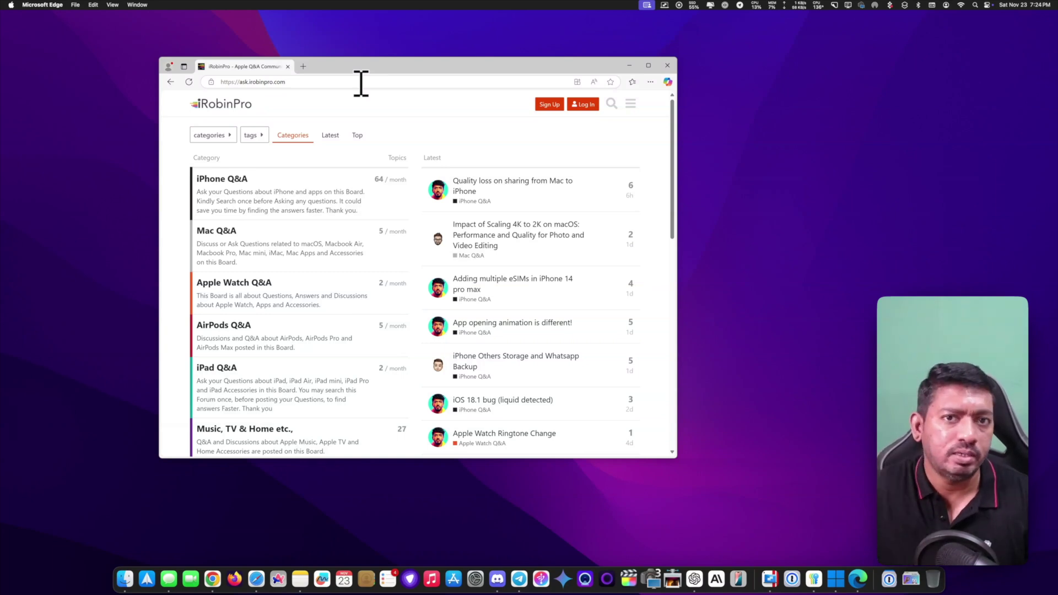
pyautogui.scroll(-1, 504, 193)
# Step: Launch Paint from the Windows Start menu to view it on the Mac desktop, and close it again
pyautogui.press('super')
pyautogui.click(825, 374)
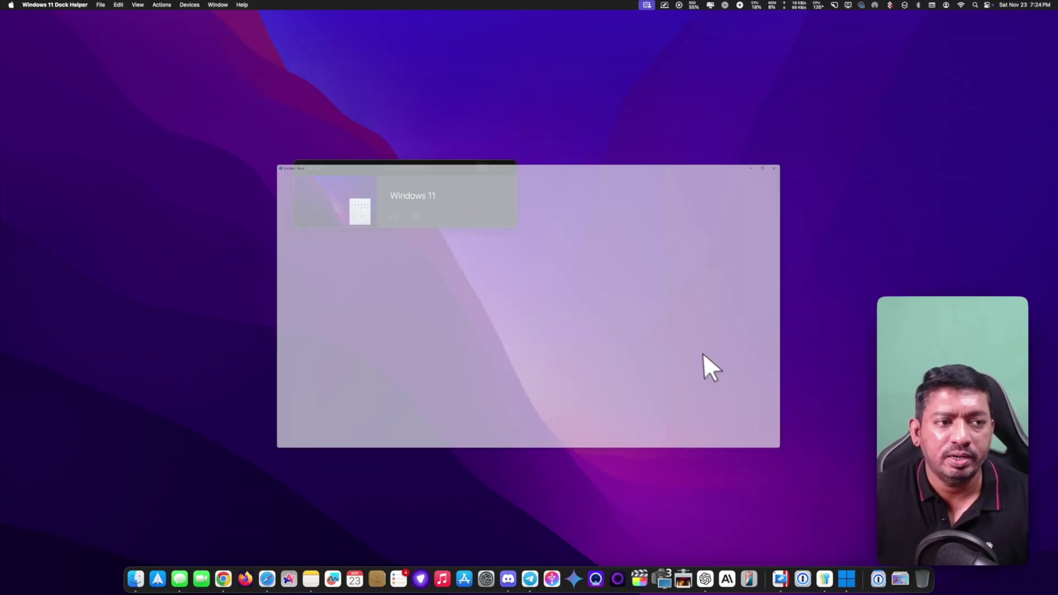
pyautogui.moveTo(731, 71)
pyautogui.mouseDown()
pyautogui.moveTo(696, 40)
pyautogui.moveTo(696, 65)
pyautogui.mouseUp()
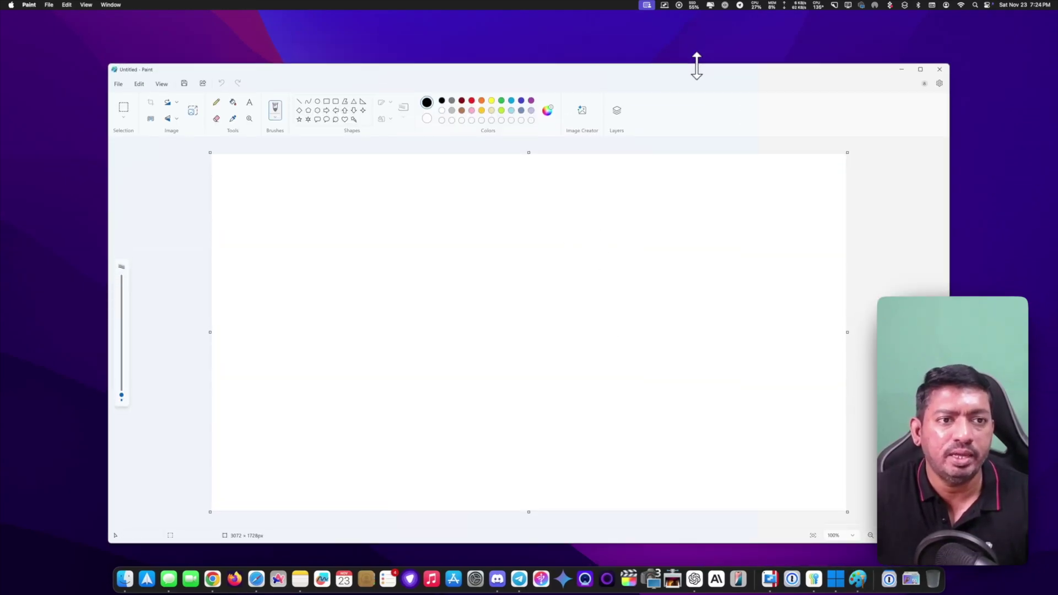
pyautogui.click(939, 69)
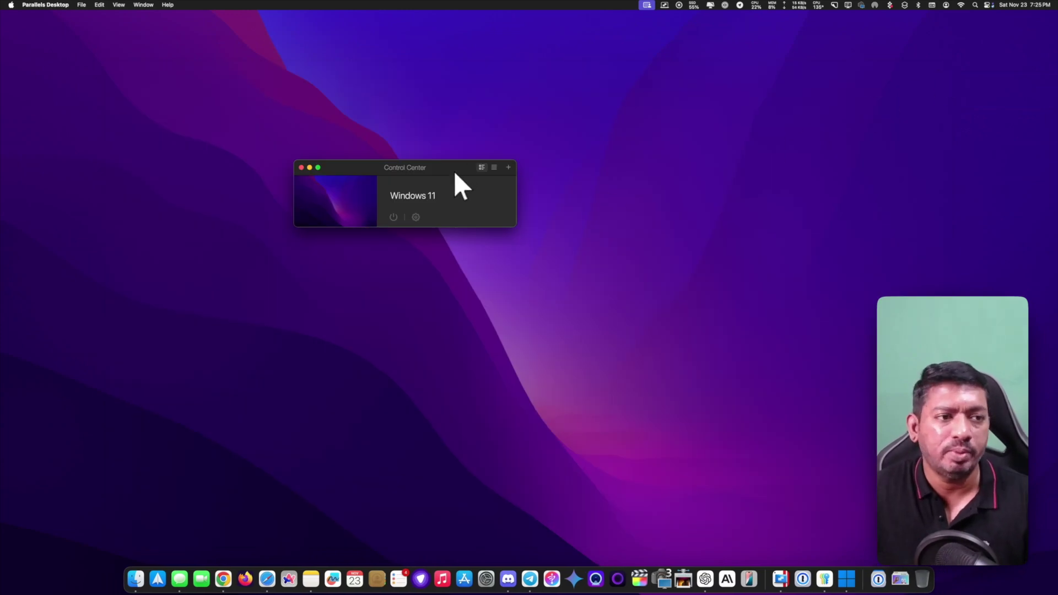
# Step: Move the Control Center window aside and exit Coherence mode
pyautogui.moveTo(442, 170); pyautogui.dragTo(680, 96)
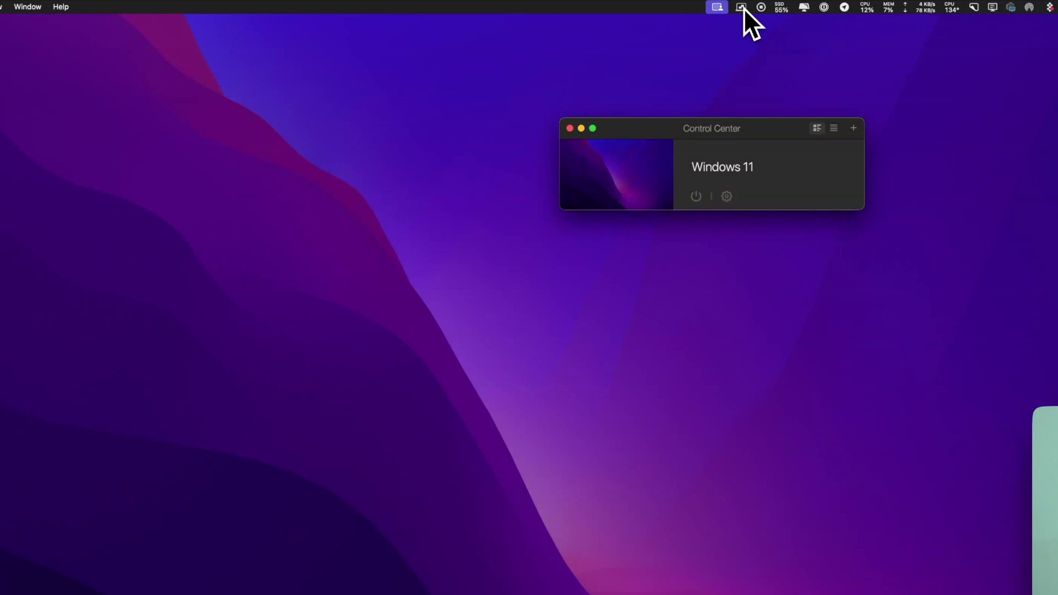
pyautogui.click(742, 9)
pyautogui.moveTo(765, 45)
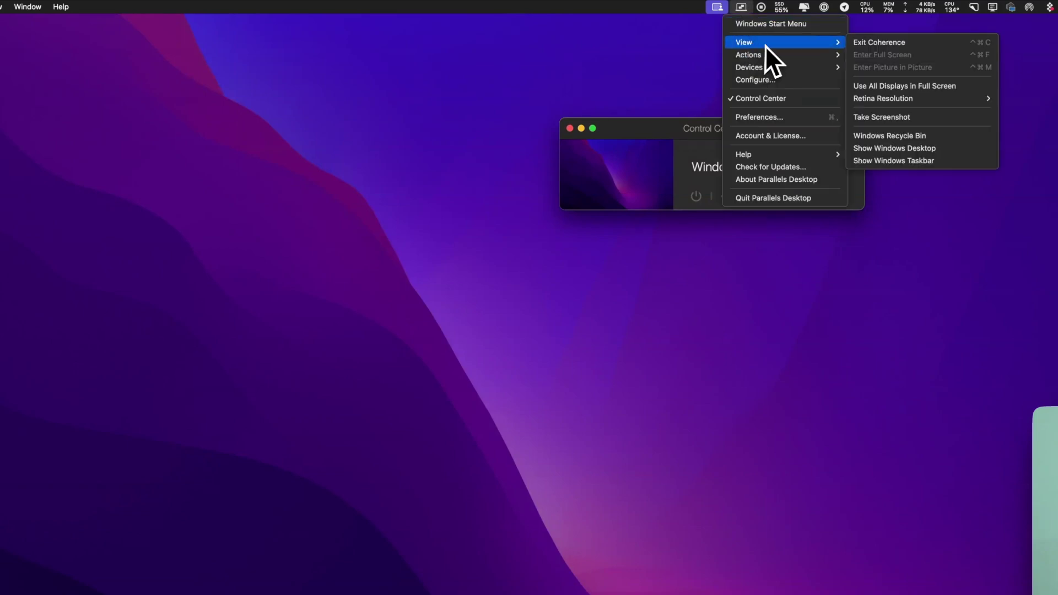
pyautogui.click(875, 42)
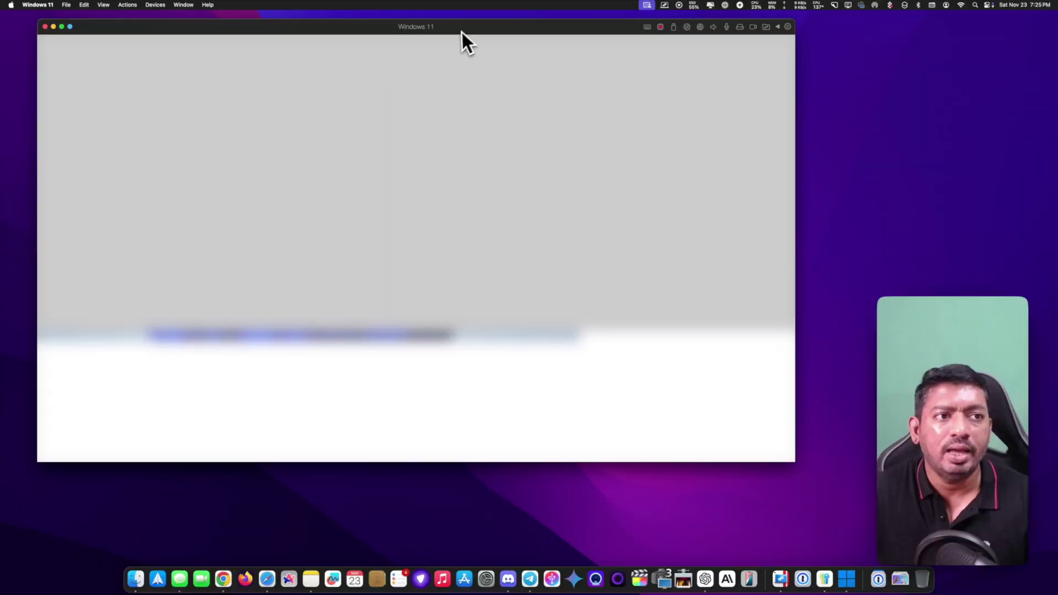
# Step: Reposition the Windows 11 window and toggle it between maximized and normal size
pyautogui.moveTo(461, 32); pyautogui.dragTo(533, 39)
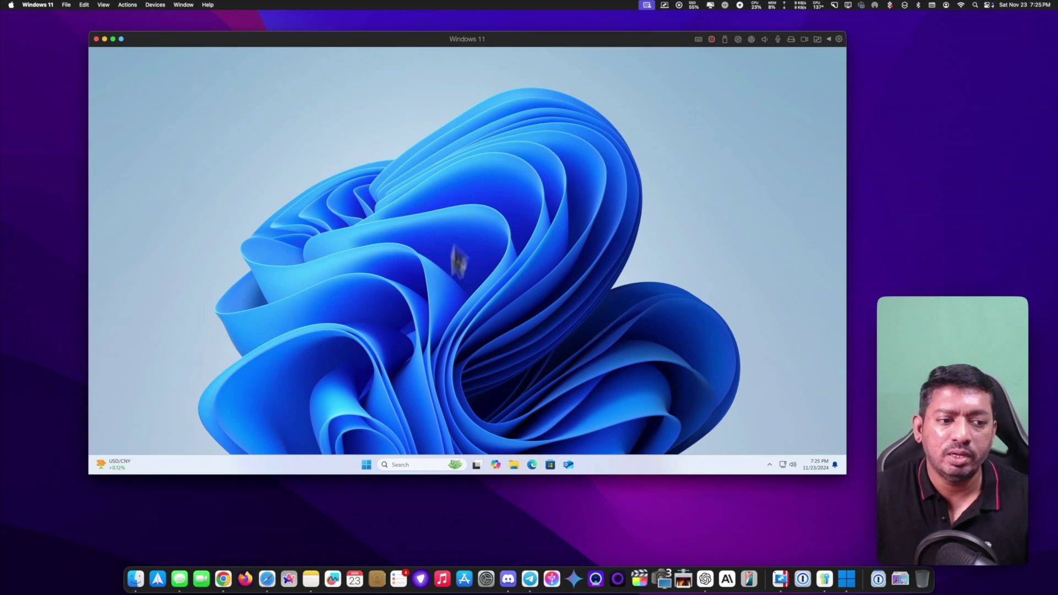
pyautogui.doubleClick(501, 41)
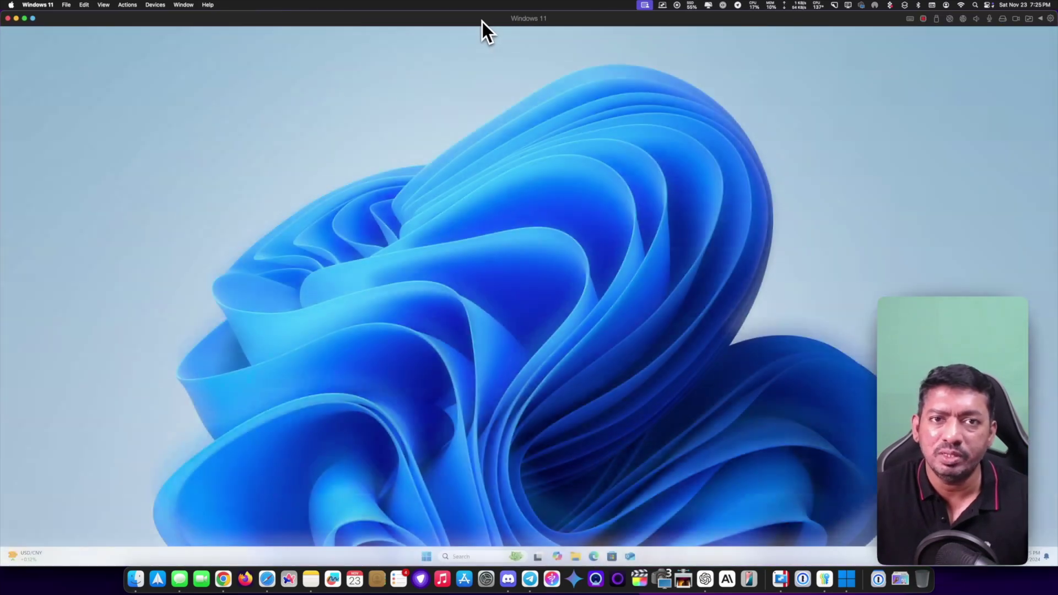
pyautogui.doubleClick(481, 22)
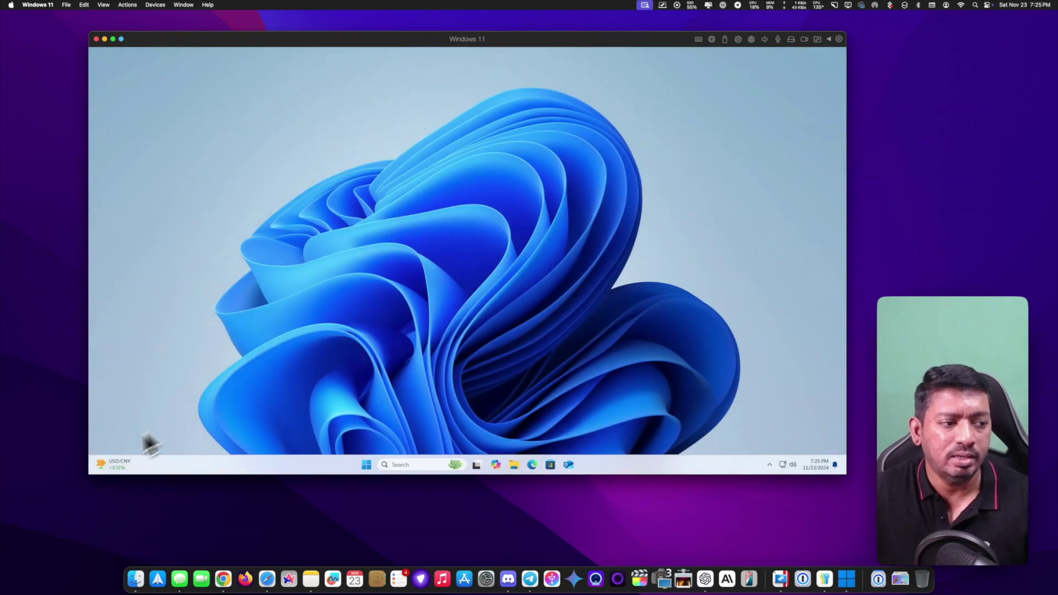
# Step: Shut down Windows 11 from its Start menu
pyautogui.click(366, 464)
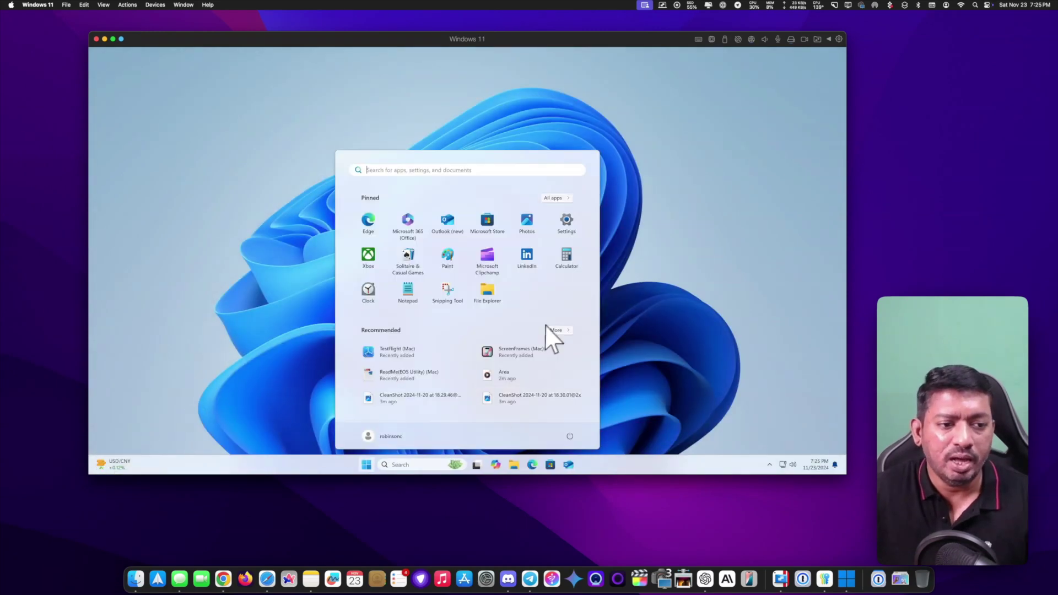
pyautogui.click(568, 434)
pyautogui.click(567, 407)
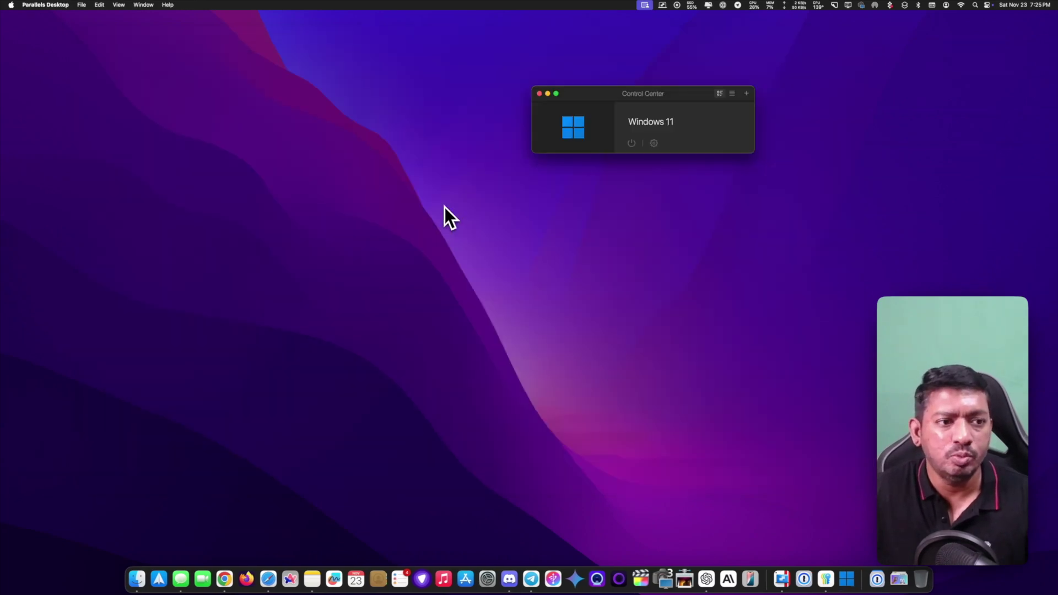
# Step: Open the Windows 11 virtual machine's configuration from the Control Center and place its window over the desktop's centre
pyautogui.moveTo(645, 93); pyautogui.dragTo(384, 137)
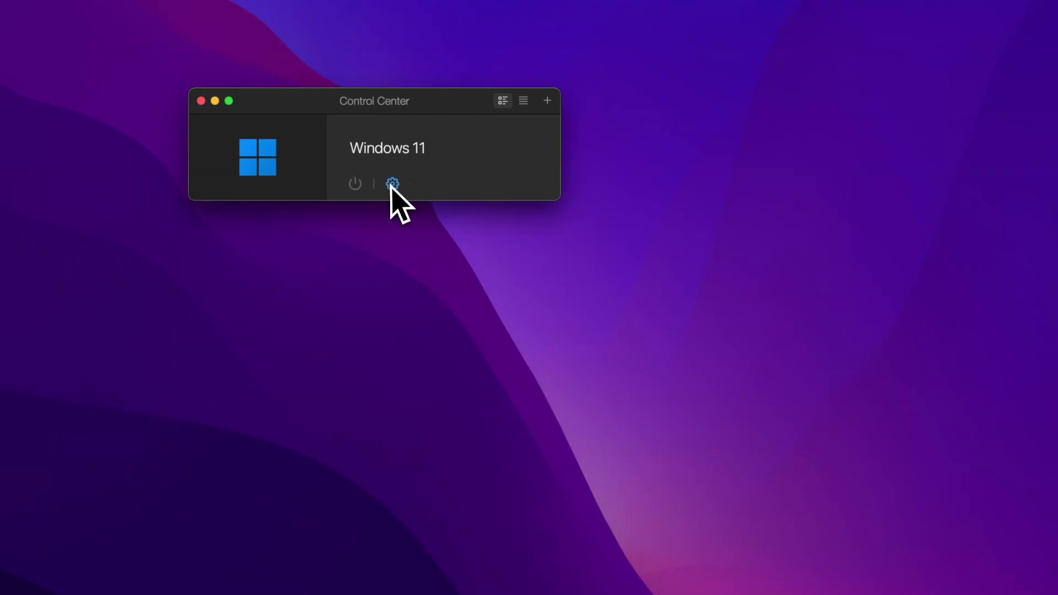
pyautogui.click(393, 187)
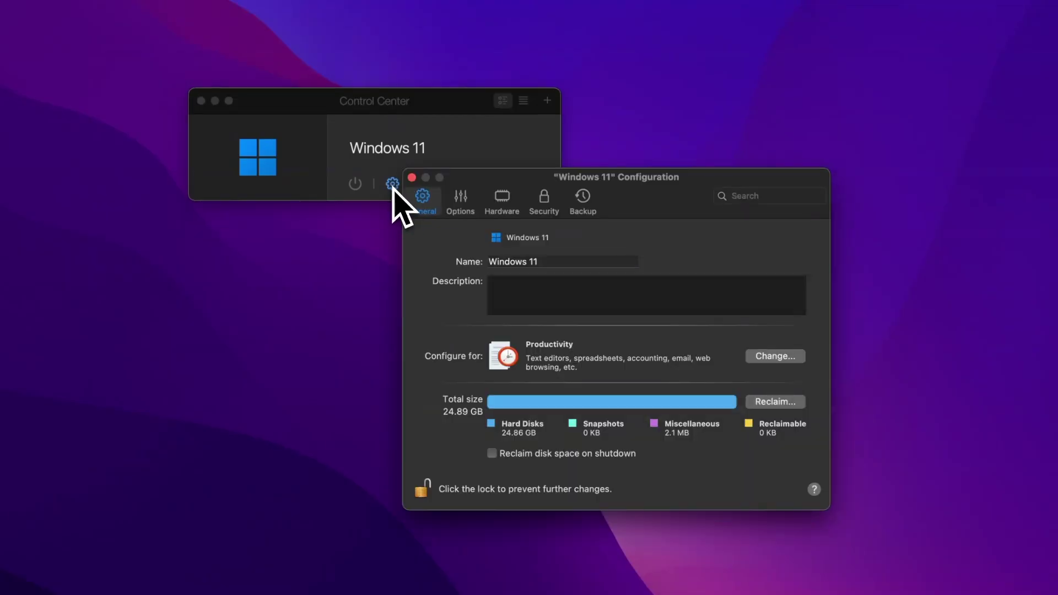
pyautogui.moveTo(439, 188); pyautogui.dragTo(512, 172)
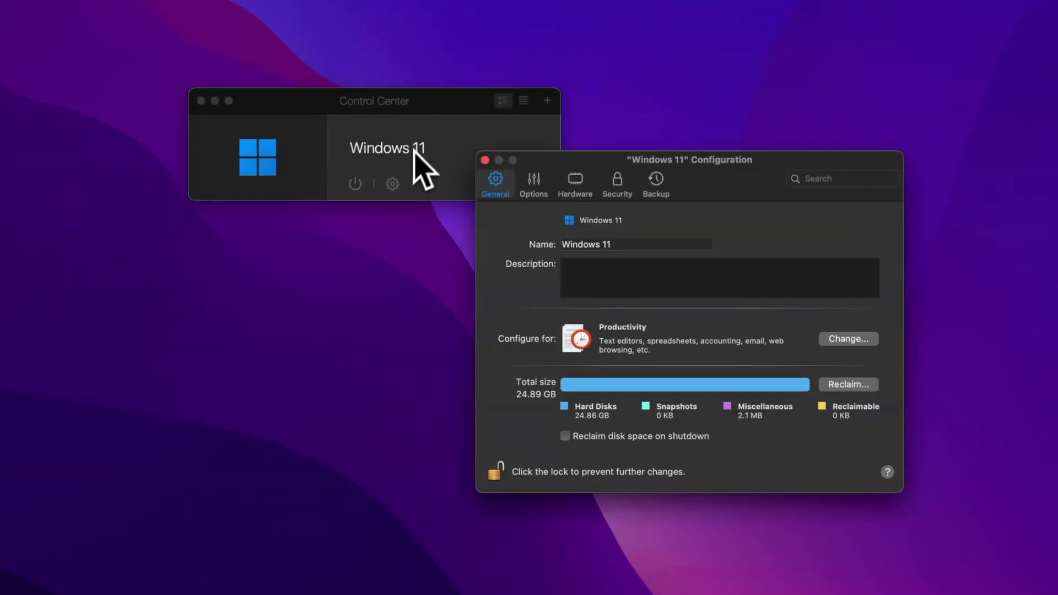
pyautogui.moveTo(596, 155); pyautogui.dragTo(432, 80)
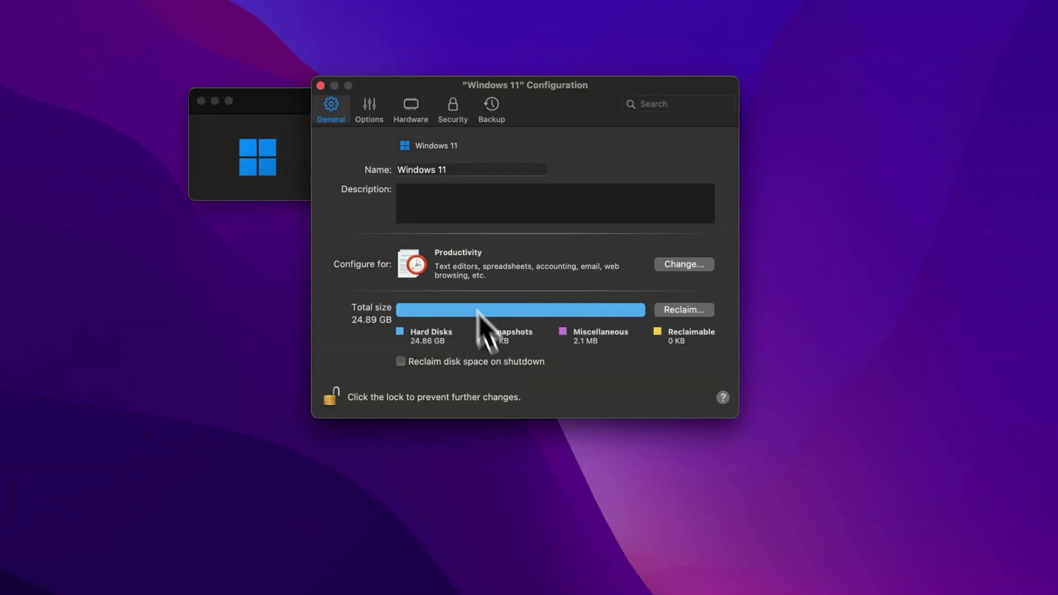
# Step: Review the virtual machine's startup and shutdown, optimization, full screen and sharing options
pyautogui.click(373, 109)
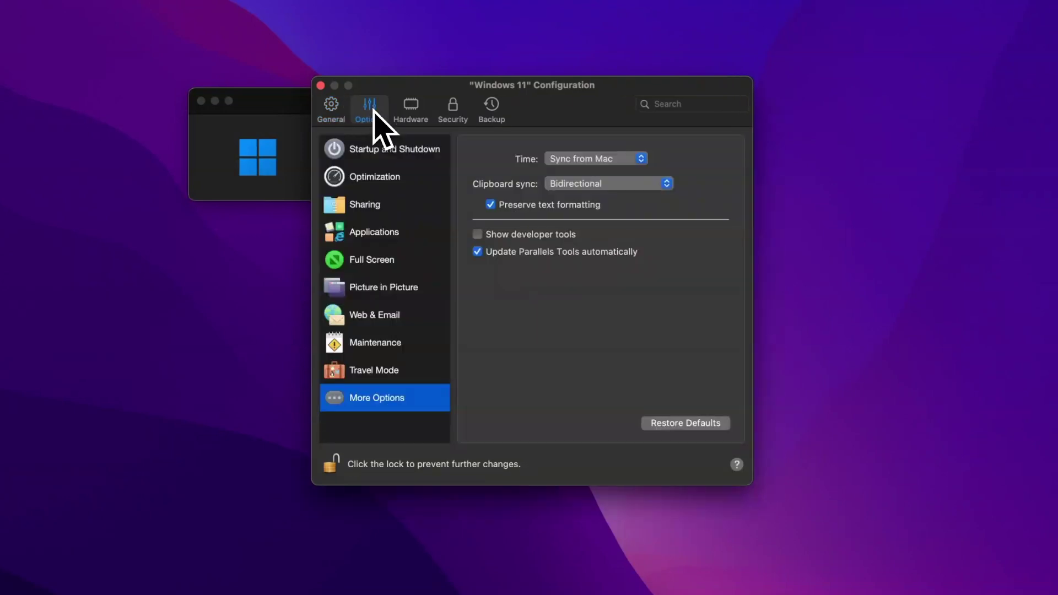
pyautogui.click(376, 149)
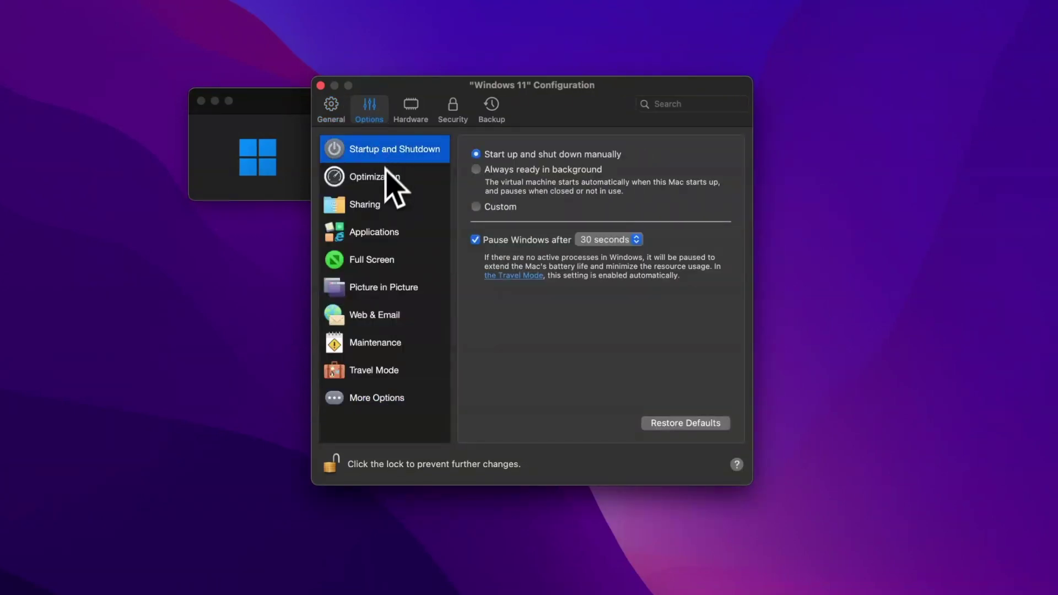
pyautogui.click(388, 175)
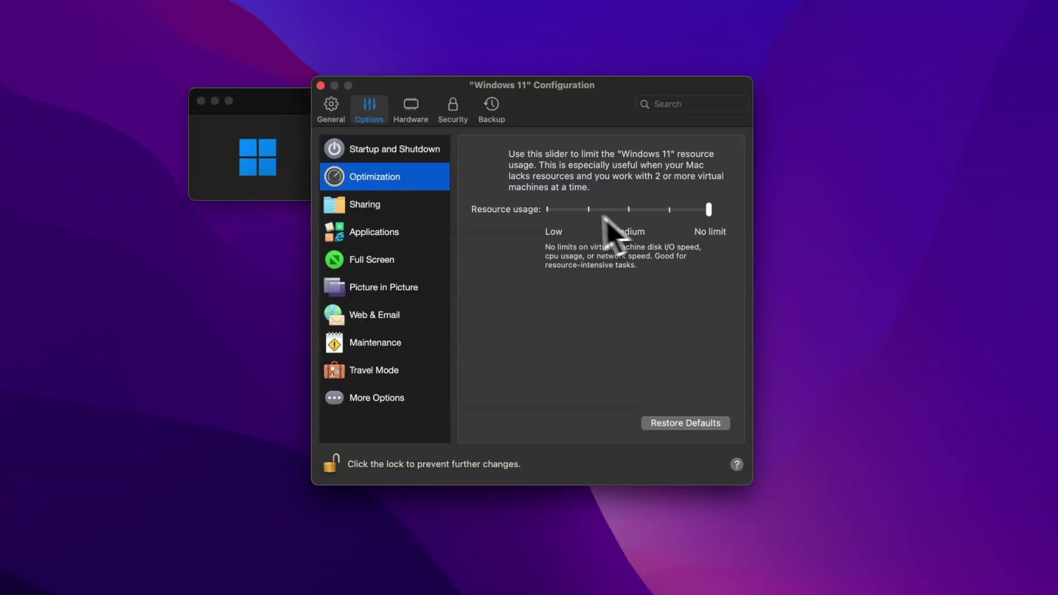
pyautogui.click(378, 259)
pyautogui.click(381, 206)
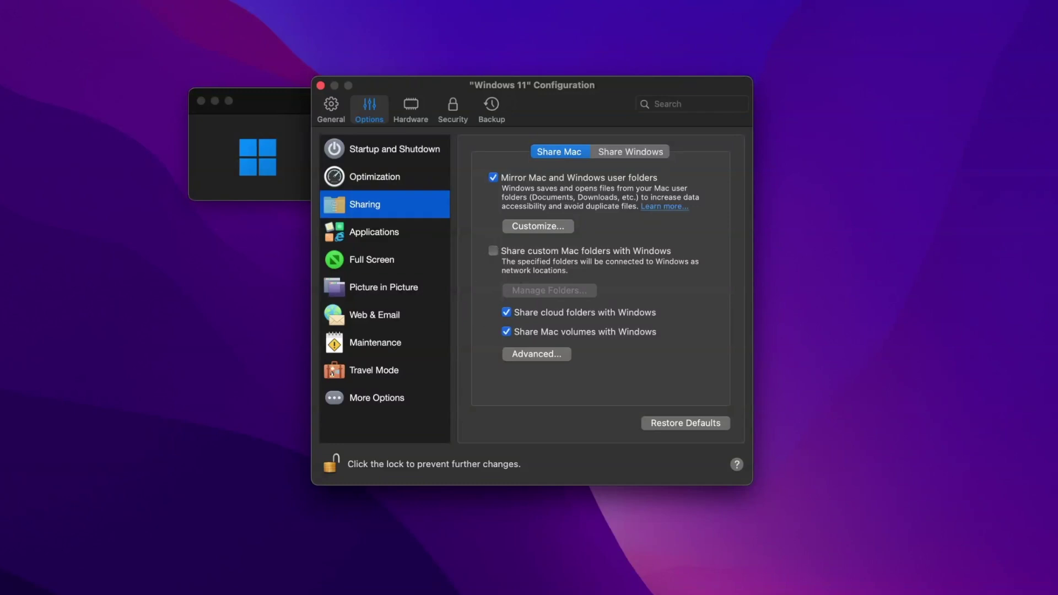
# Step: Look over the virtual machine's Applications, Full Screen, Web & Email, Maintenance and Travel Mode options
pyautogui.click(404, 237)
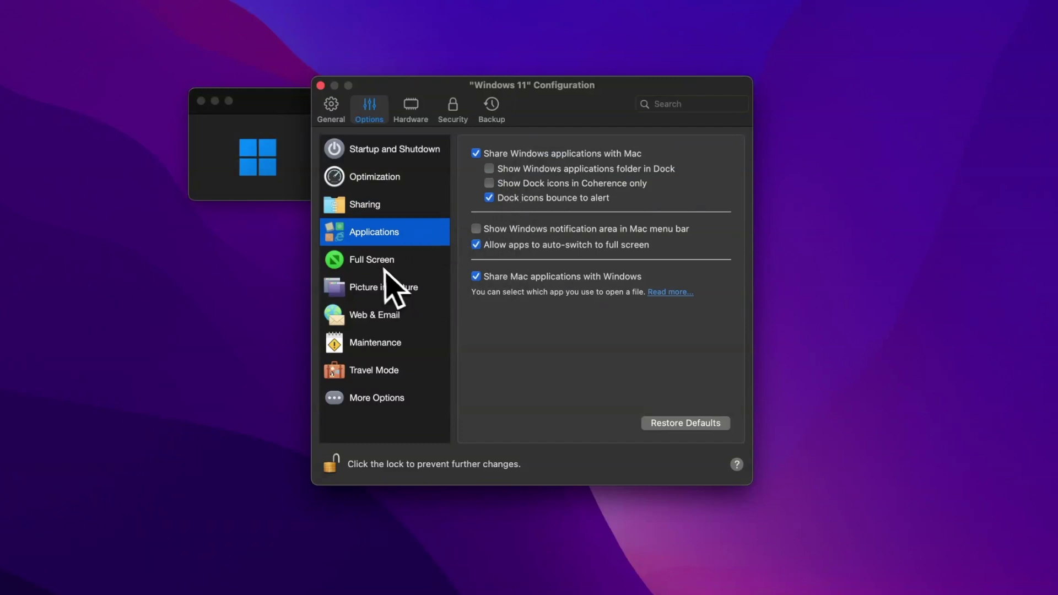
pyautogui.click(402, 267)
pyautogui.click(399, 314)
pyautogui.click(402, 342)
pyautogui.click(405, 370)
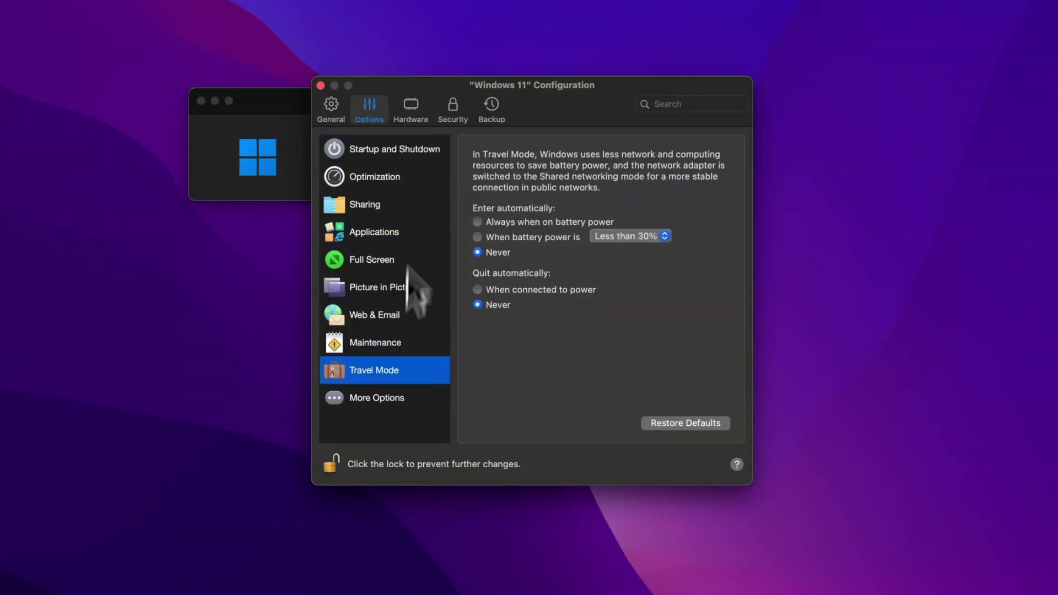
# Step: Switch the virtual machine's CPU and memory allocation to Manual and look through the processor and memory choices, leaving both on Auto
pyautogui.click(420, 112)
pyautogui.click(394, 159)
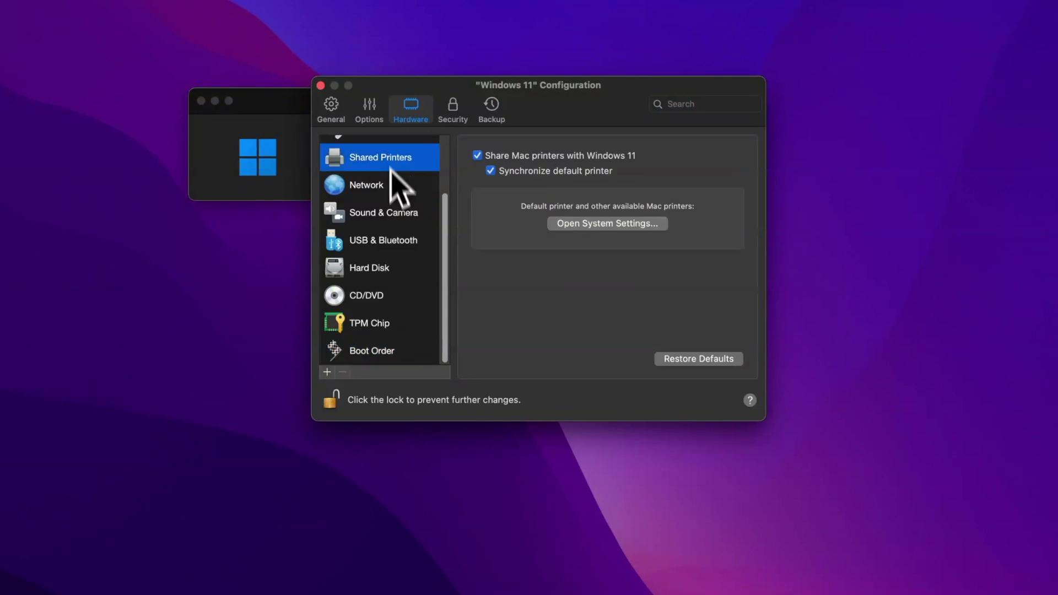
pyautogui.scroll(3, 405, 231)
pyautogui.click(393, 151)
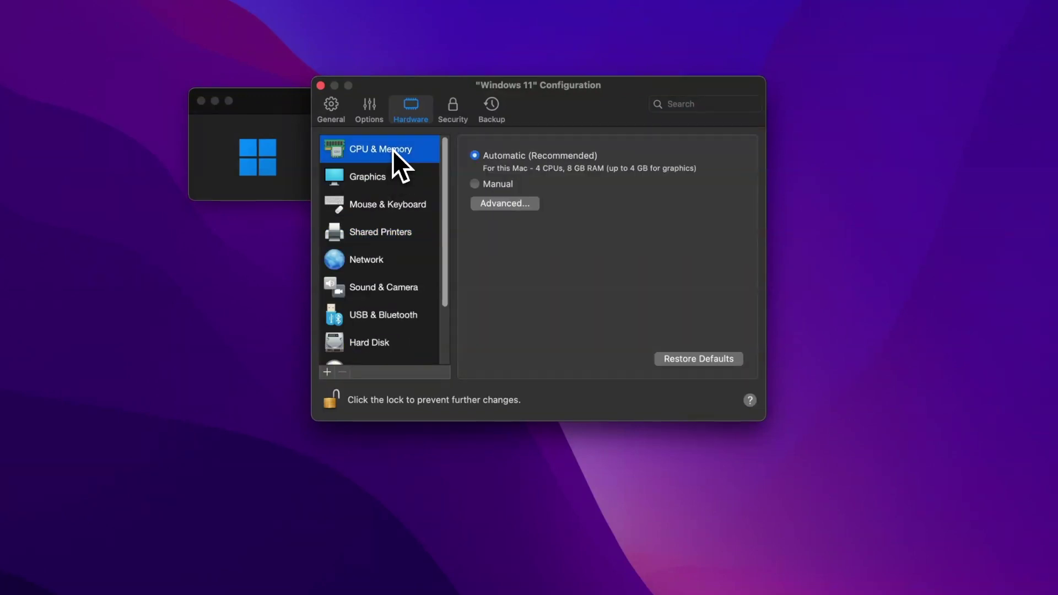
pyautogui.click(497, 185)
pyautogui.click(604, 208)
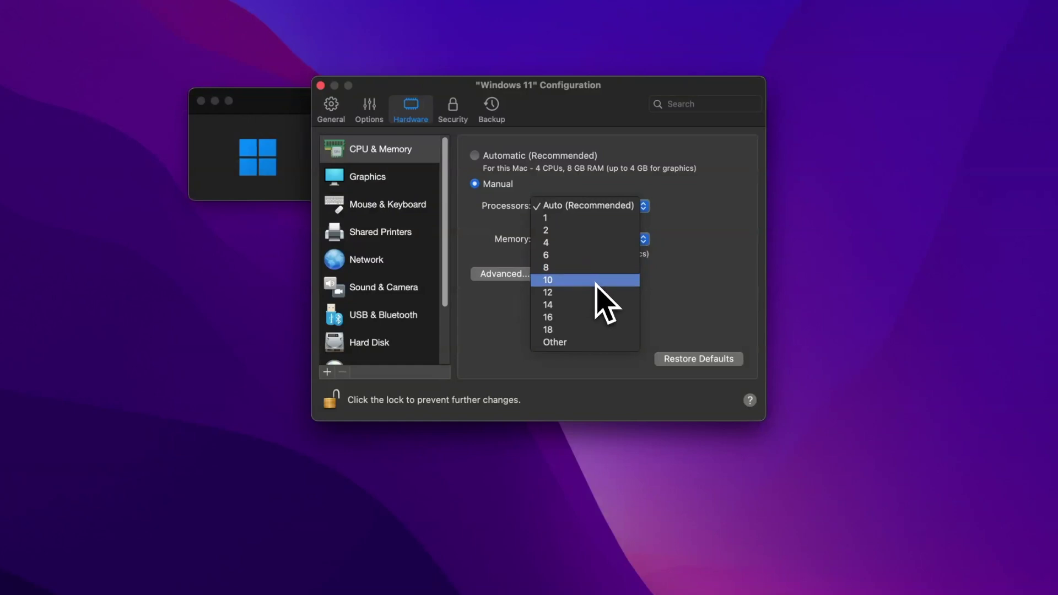
pyautogui.click(646, 232)
pyautogui.click(569, 242)
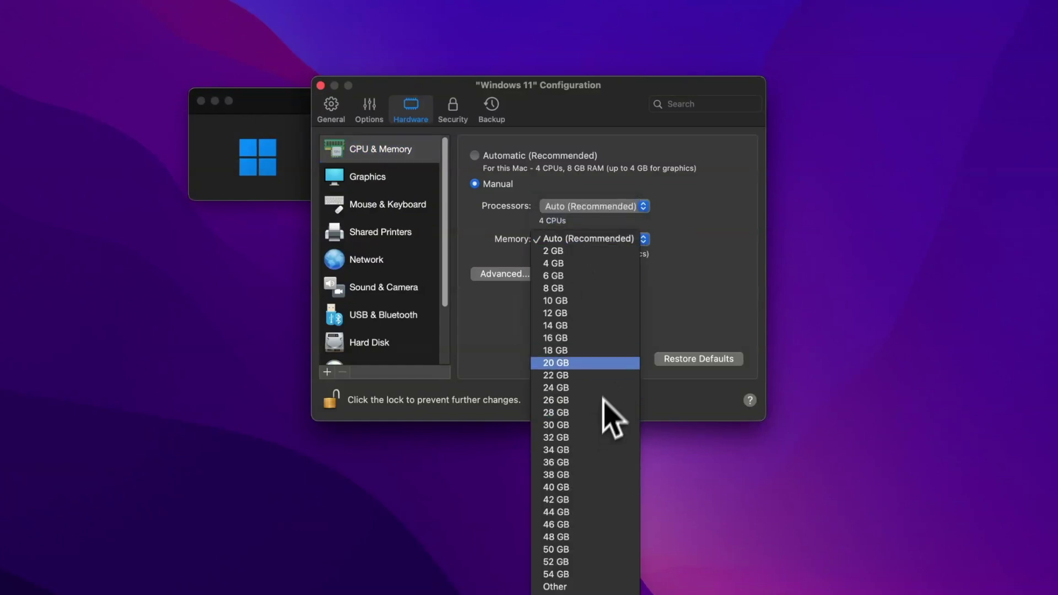
pyautogui.click(716, 313)
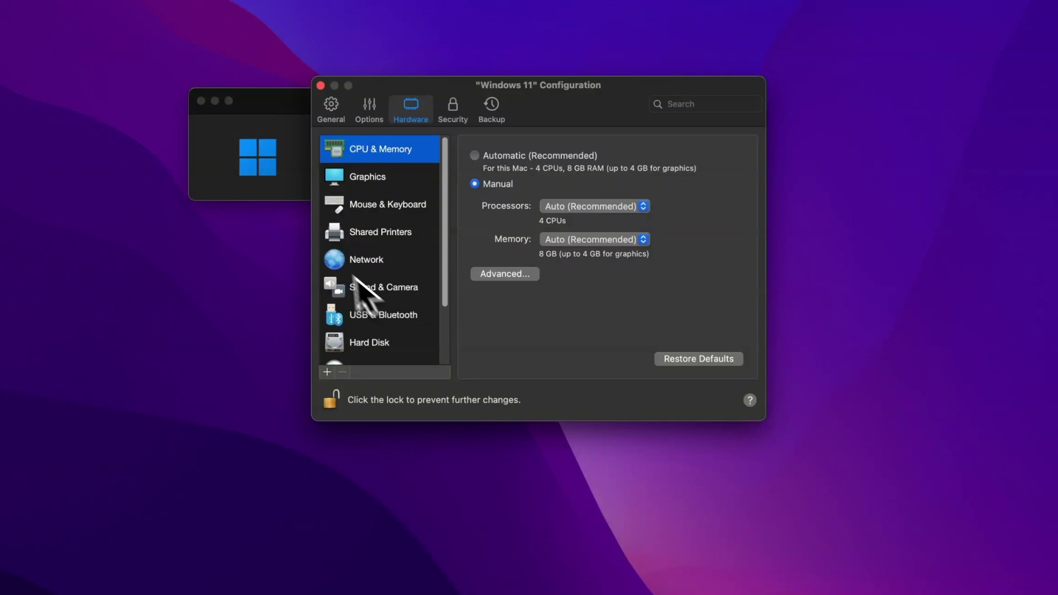
# Step: Review the virtual machine's shared printers, network source choices, and sound and camera settings
pyautogui.click(380, 232)
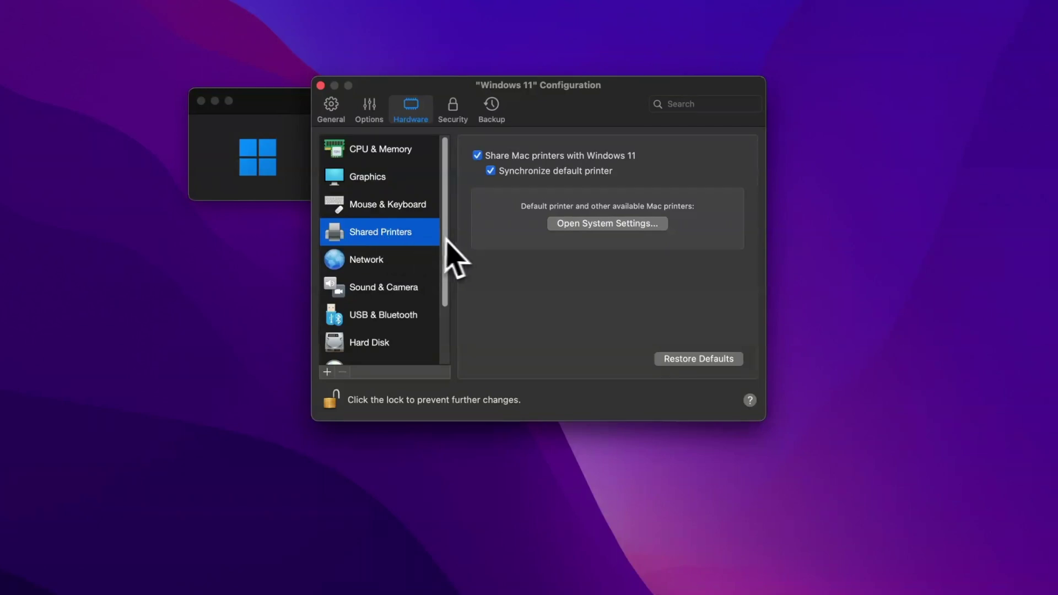
pyautogui.click(377, 257)
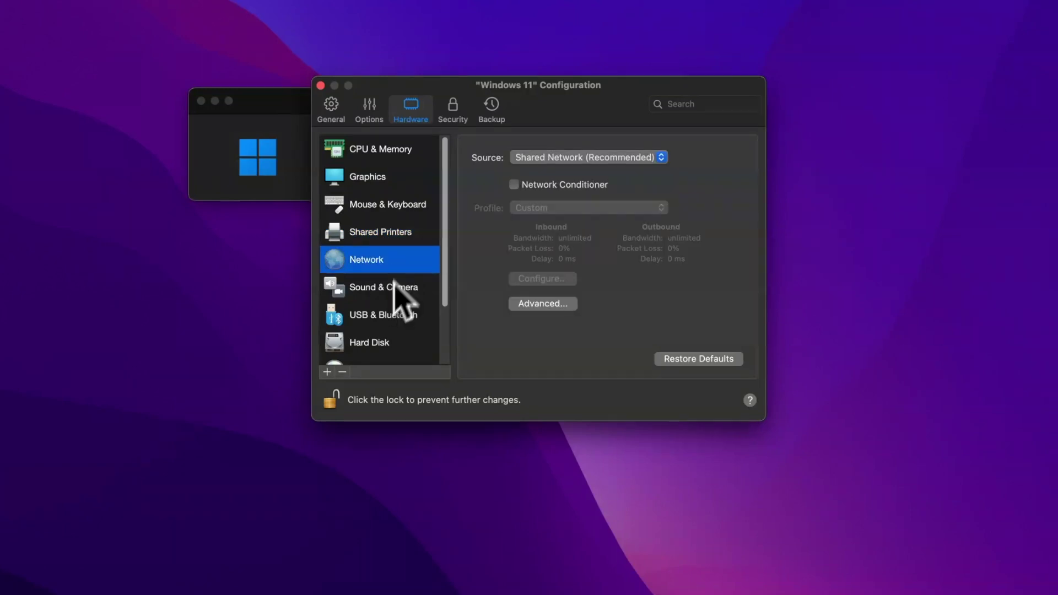
pyautogui.click(550, 158)
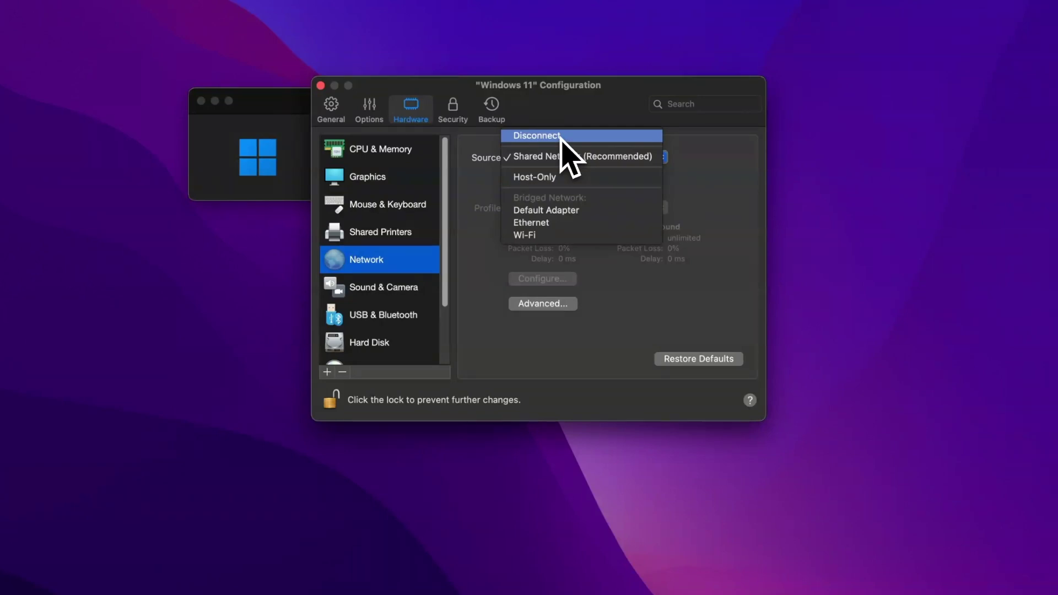
pyautogui.click(579, 111)
pyautogui.click(388, 289)
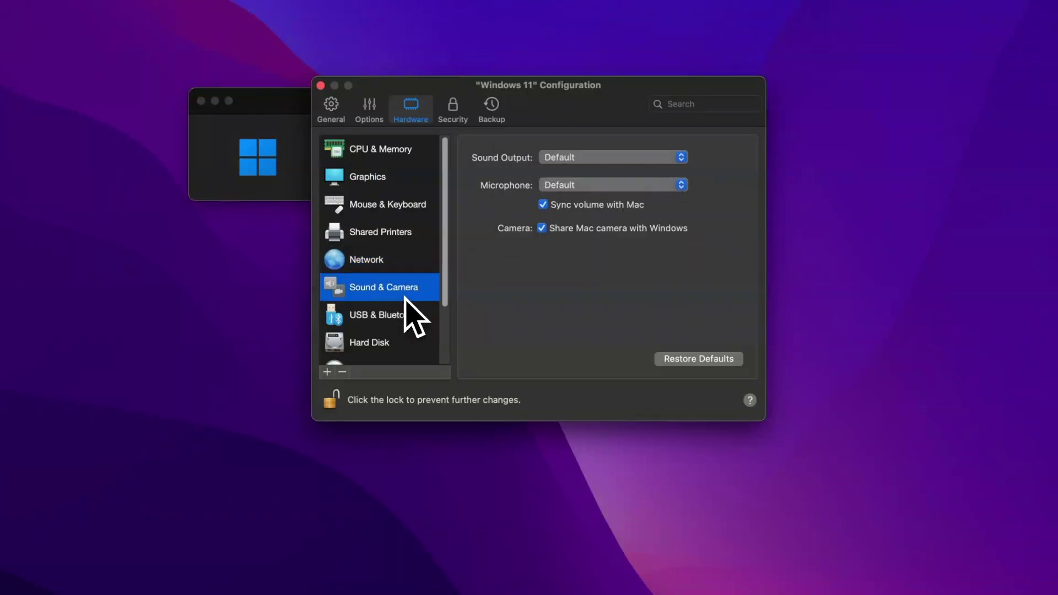
# Step: Check the USB & Bluetooth, security and backup settings, and close the virtual machine's configuration window
pyautogui.click(390, 325)
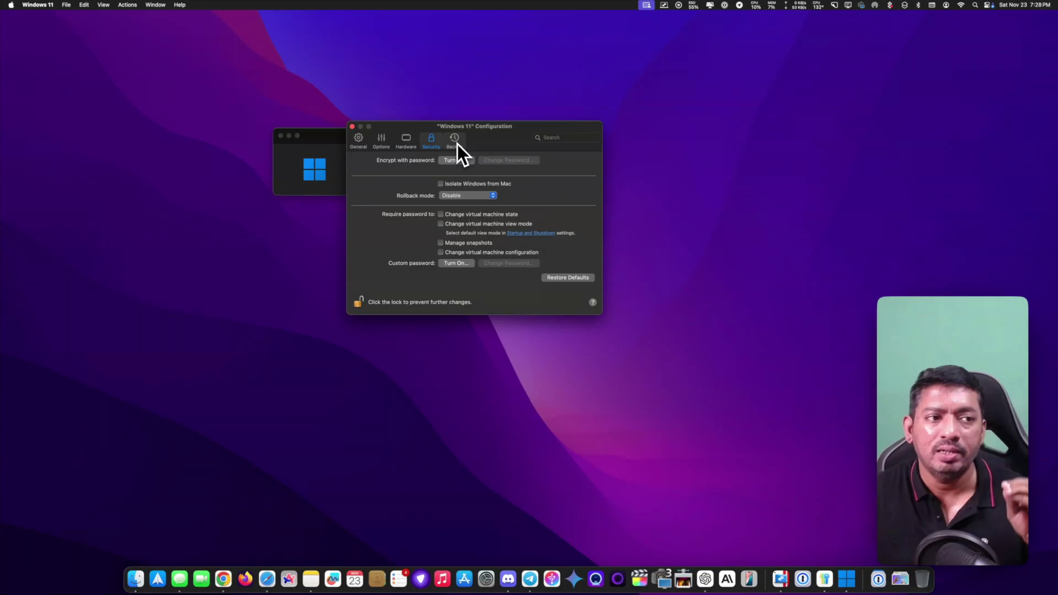
pyautogui.click(491, 110)
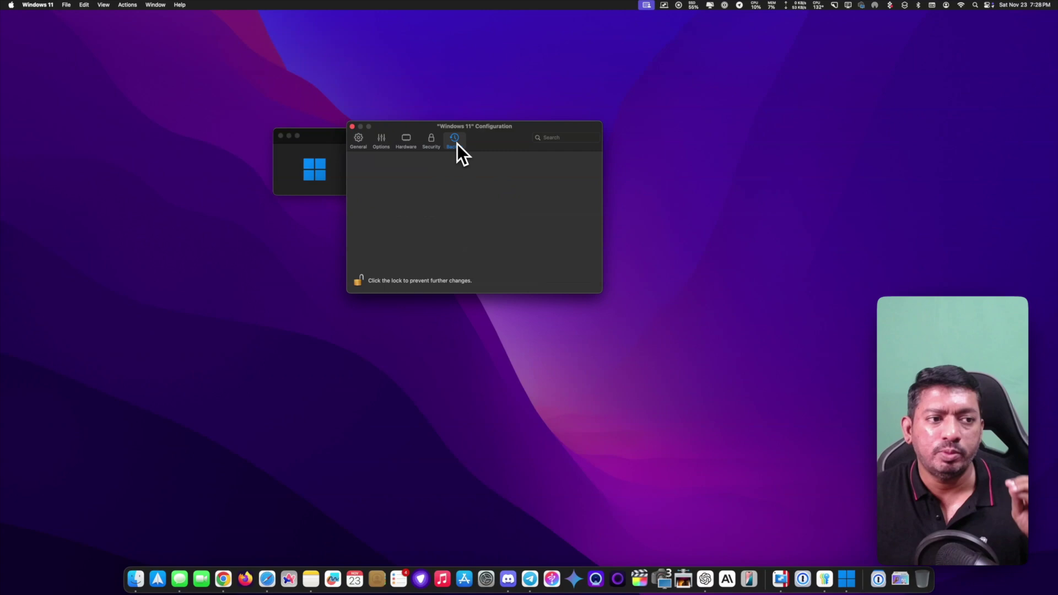
pyautogui.click(353, 127)
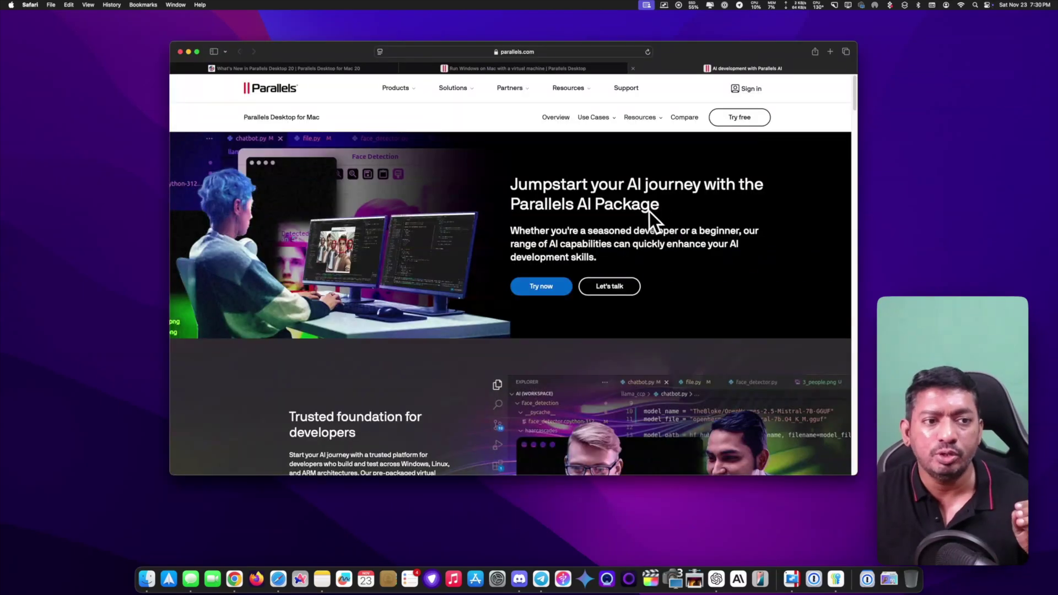
# Step: Read through the Parallels AI development page in Safari, covering getting started, virtual machine features, developer integrations and the included third-party tools
pyautogui.scroll(-4, 650, 211)
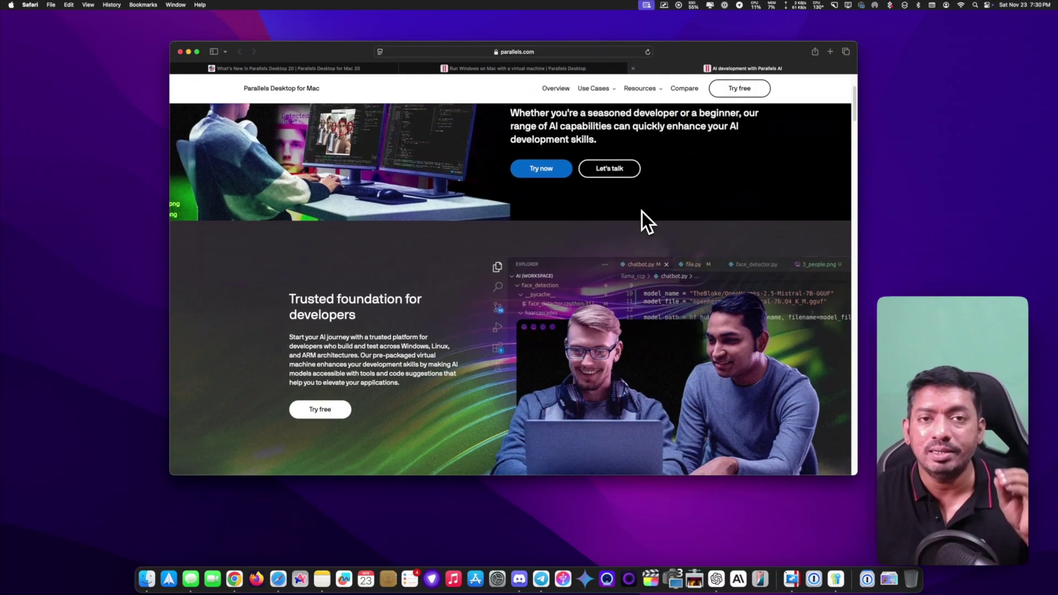
pyautogui.scroll(-10, 639, 210)
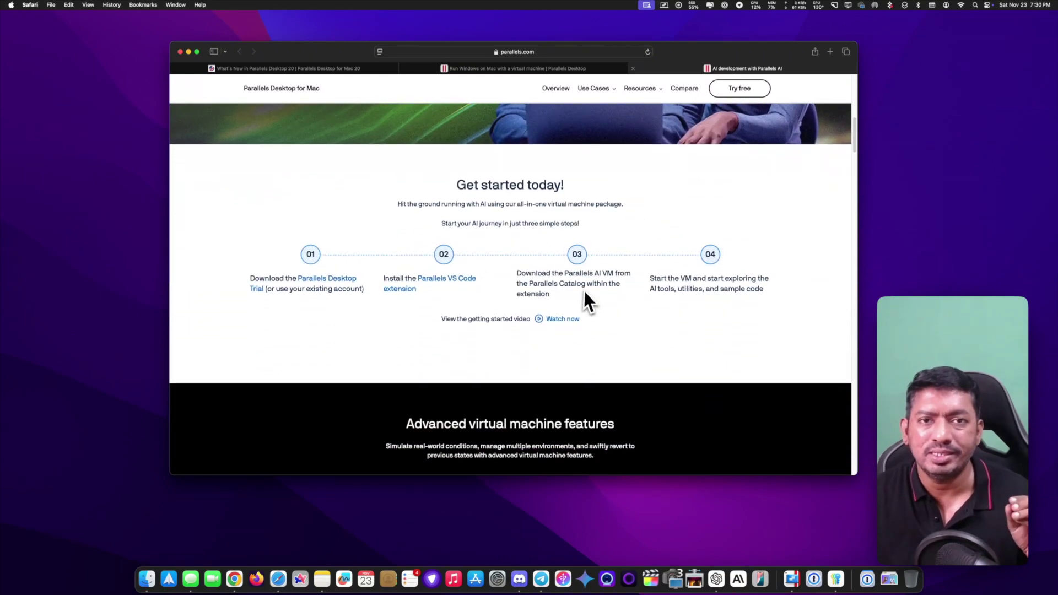
pyautogui.scroll(-4, 585, 292)
pyautogui.scroll(-7, 583, 288)
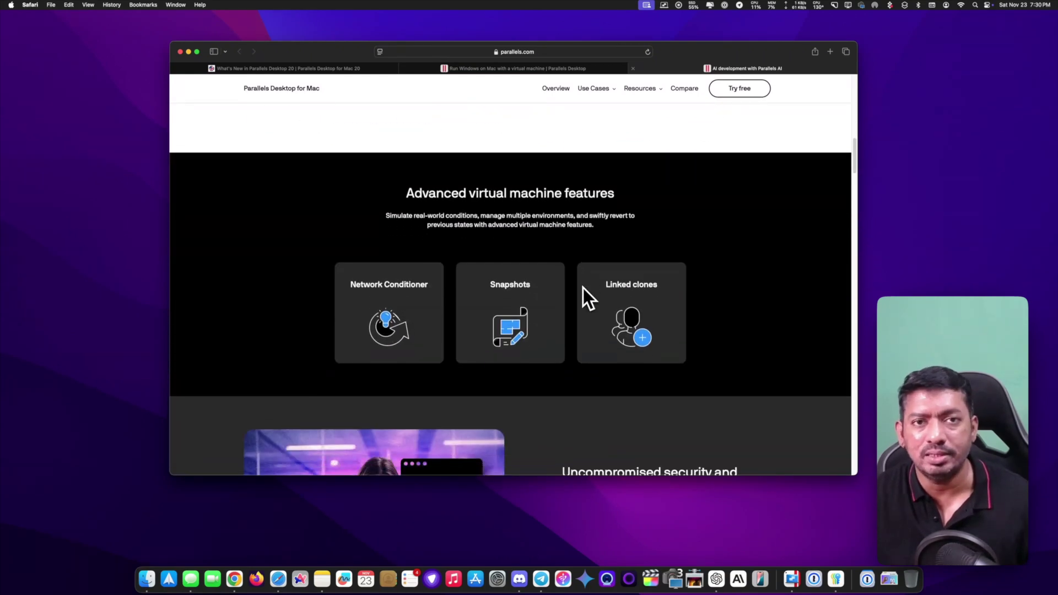
pyautogui.scroll(-4, 580, 285)
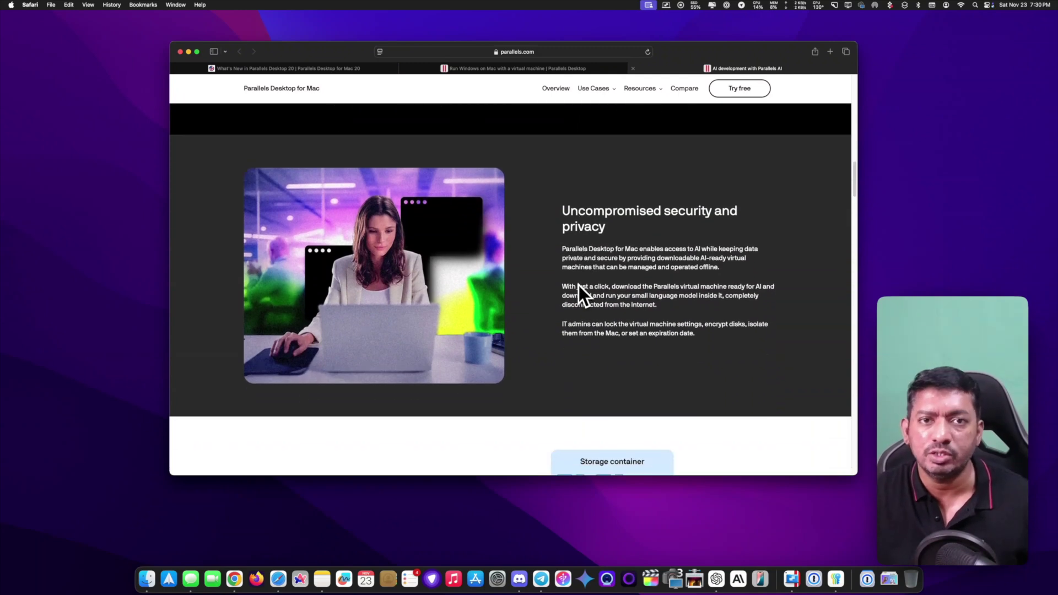
pyautogui.scroll(-5, 579, 285)
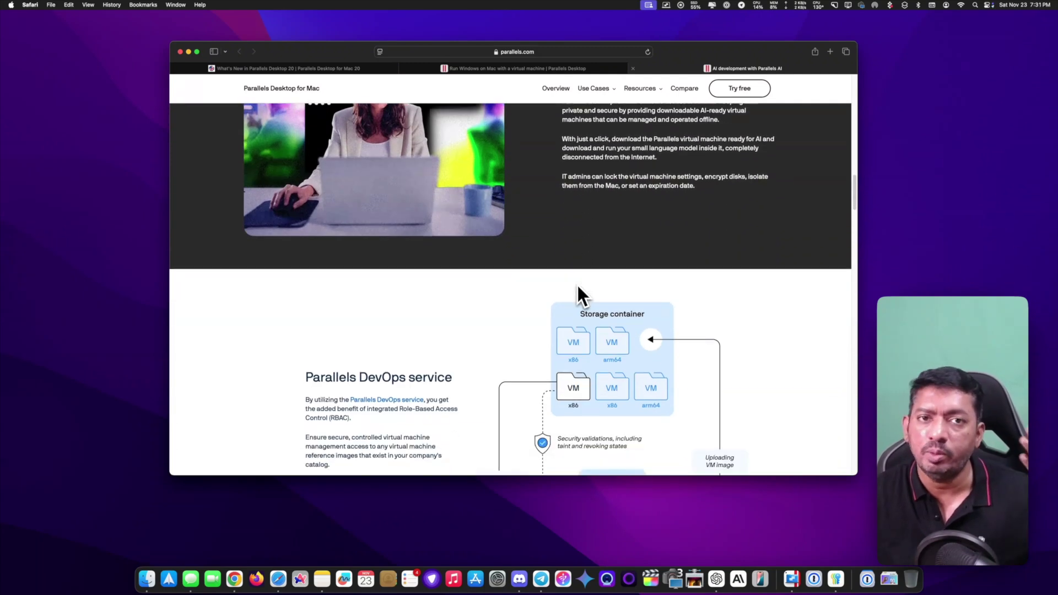
pyautogui.scroll(-5, 576, 284)
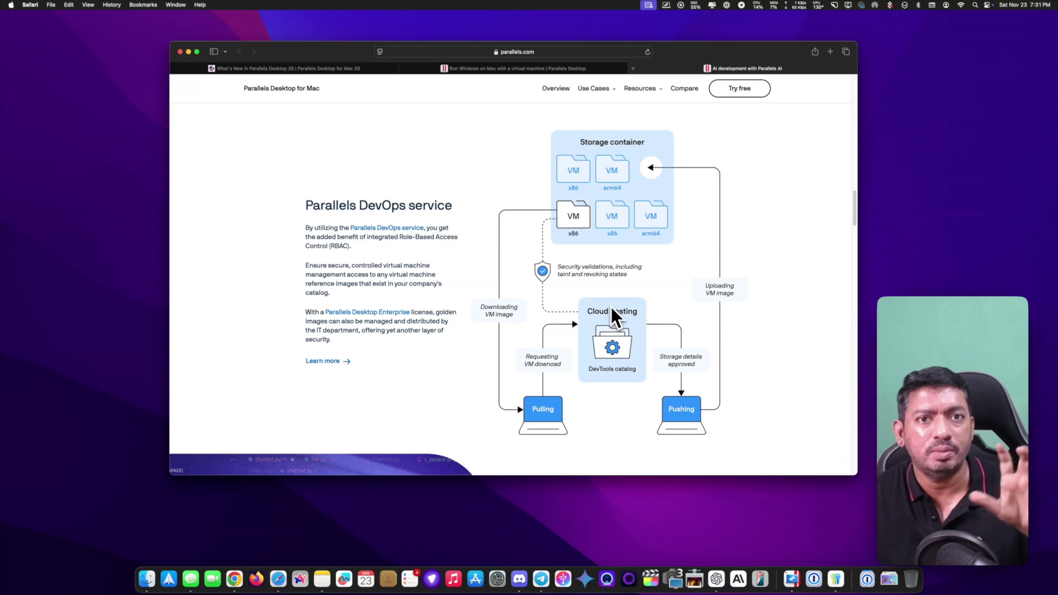
pyautogui.scroll(-10, 618, 186)
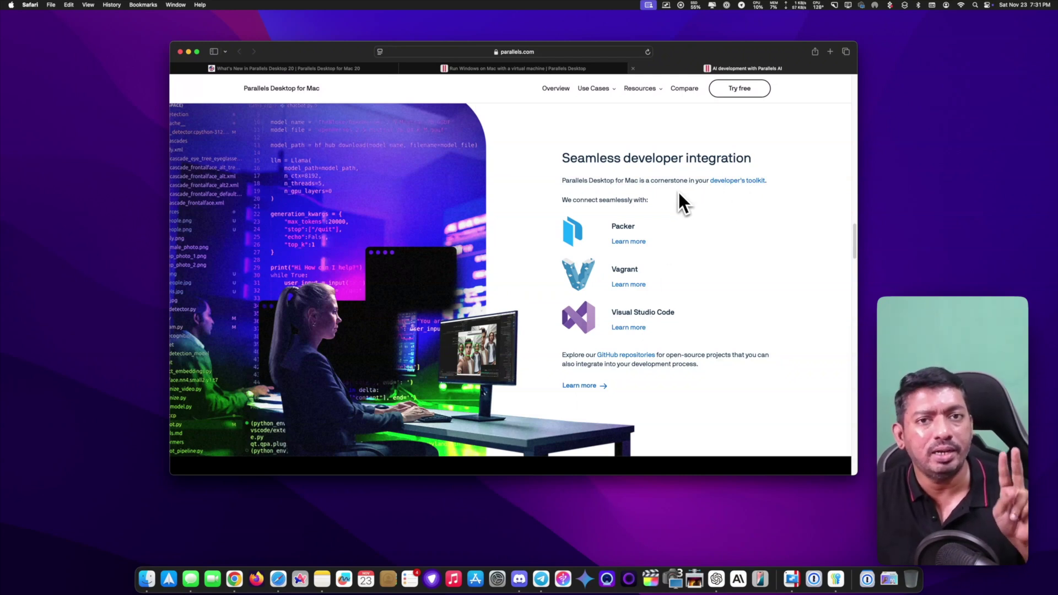
pyautogui.scroll(-15, 678, 192)
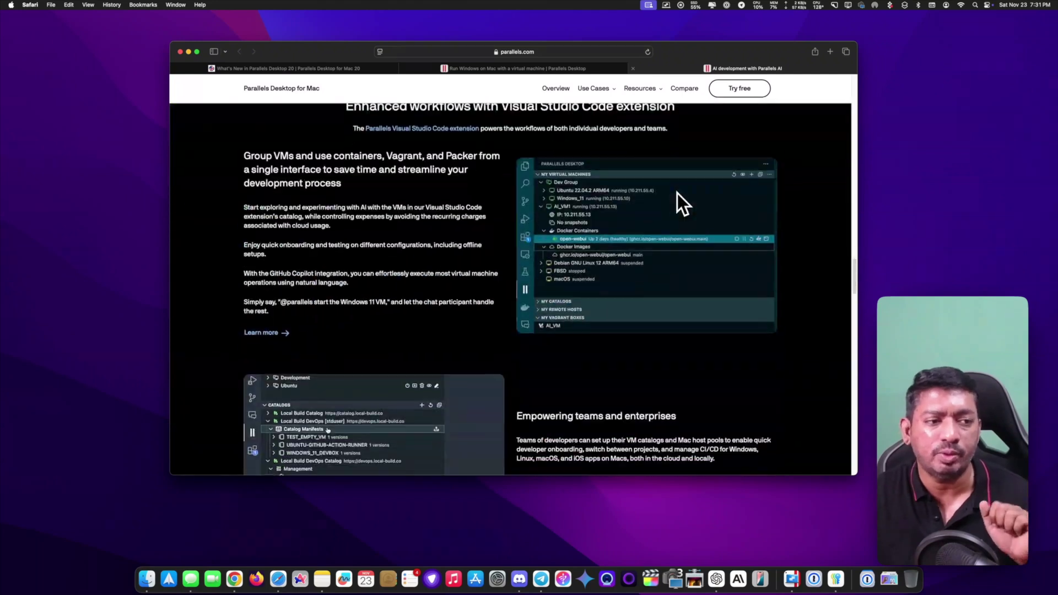
pyautogui.scroll(-6, 676, 193)
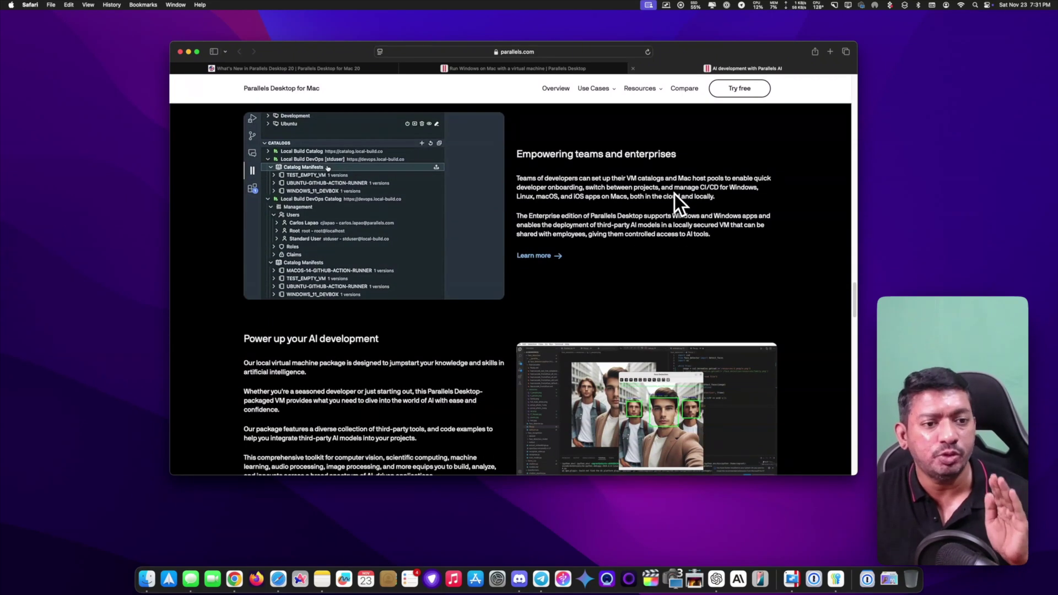
pyautogui.scroll(-8, 674, 193)
pyautogui.scroll(-6, 673, 194)
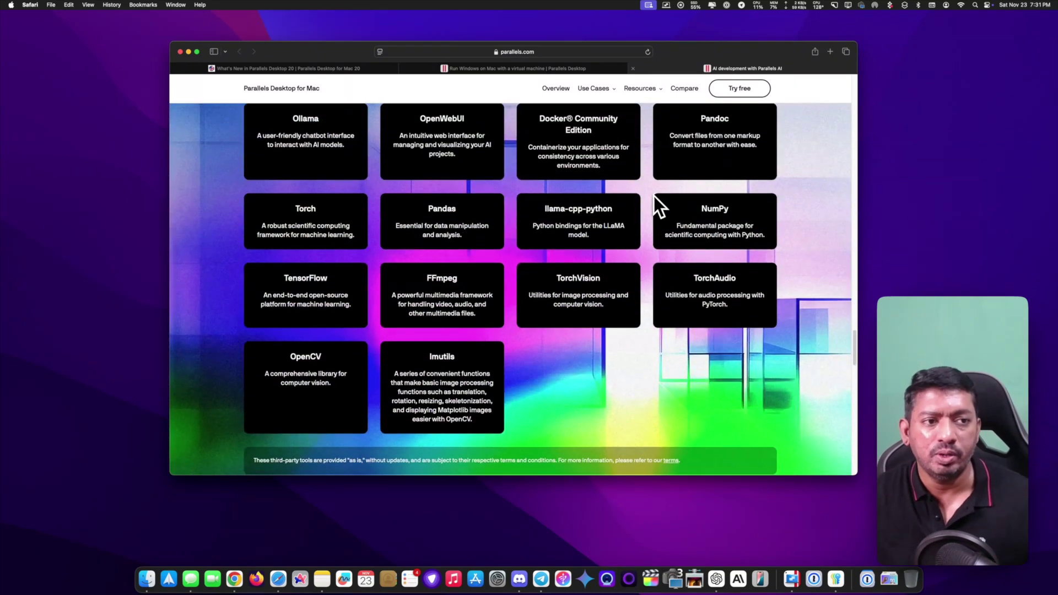
pyautogui.scroll(1, 653, 196)
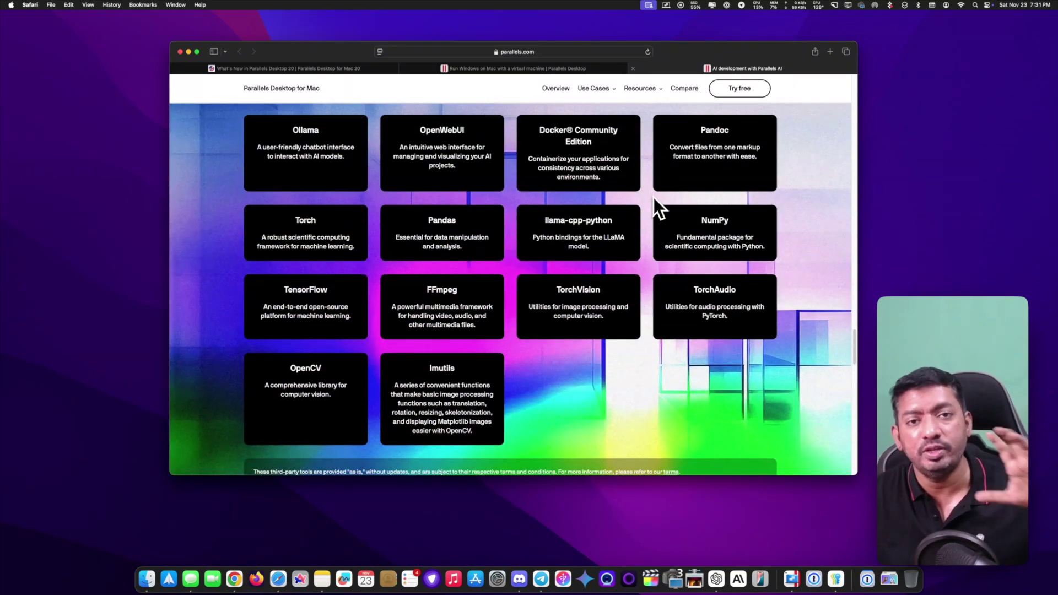
pyautogui.scroll(-7, 653, 197)
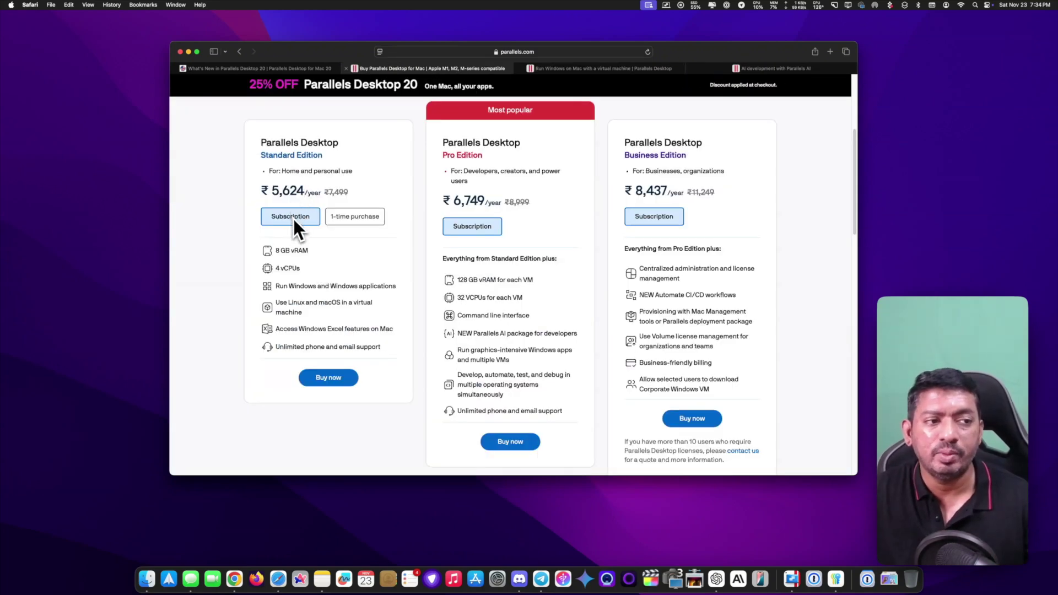
# Step: Compare Parallels Desktop pricing by selecting the Standard Edition's 1-time purchase and viewing the Standard and Pro upgrade offers
pyautogui.click(346, 218)
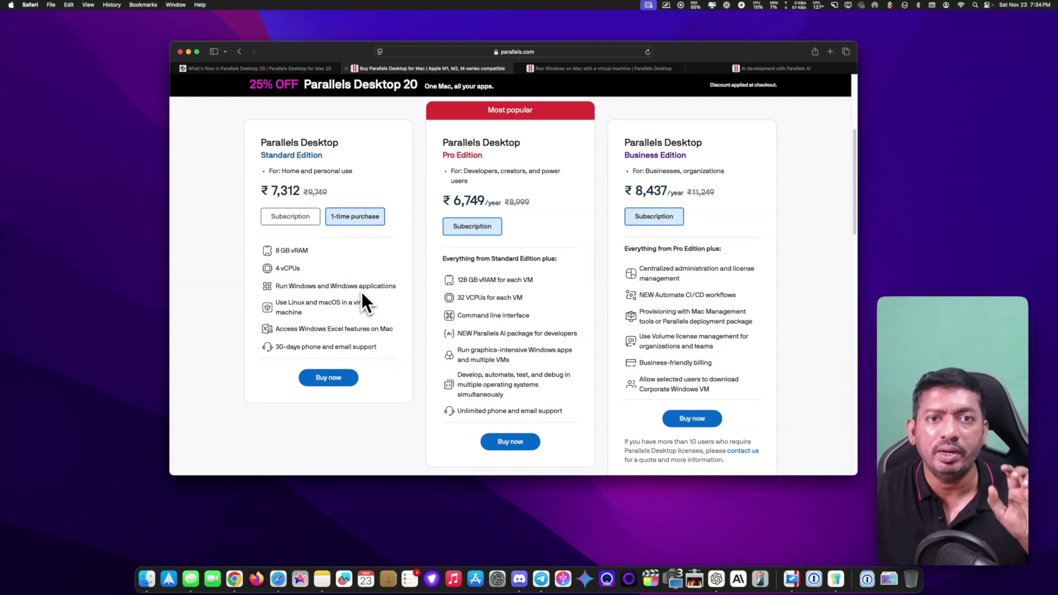
pyautogui.scroll(2, 358, 288)
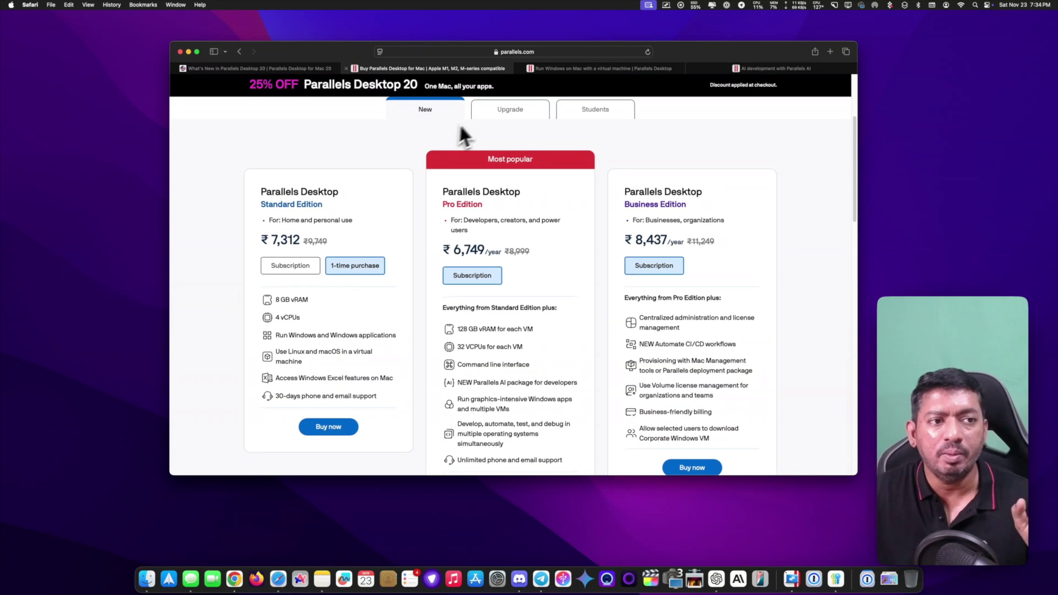
pyautogui.click(502, 130)
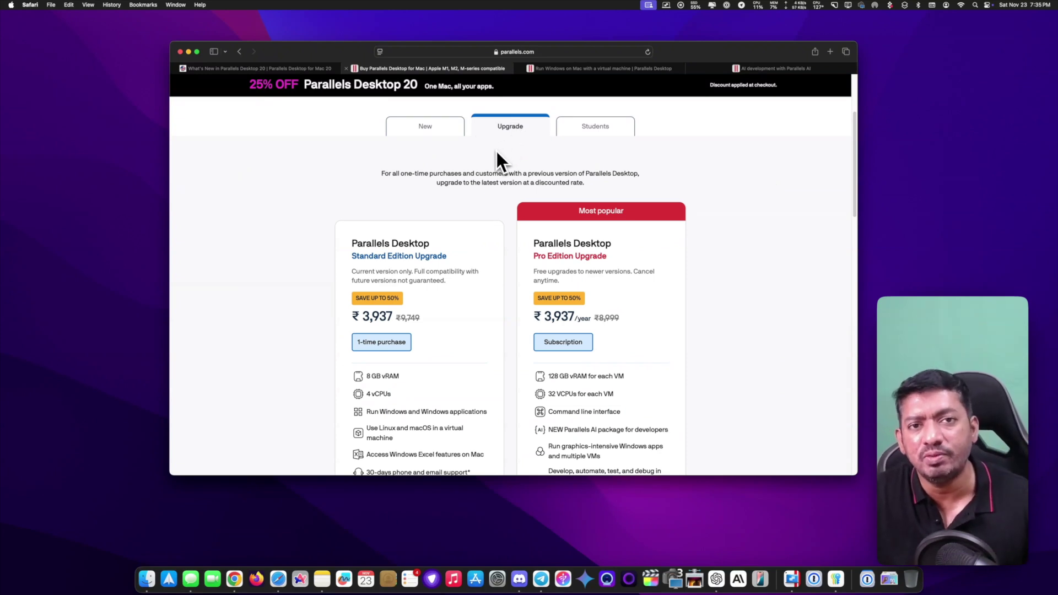
pyautogui.scroll(-3, 514, 165)
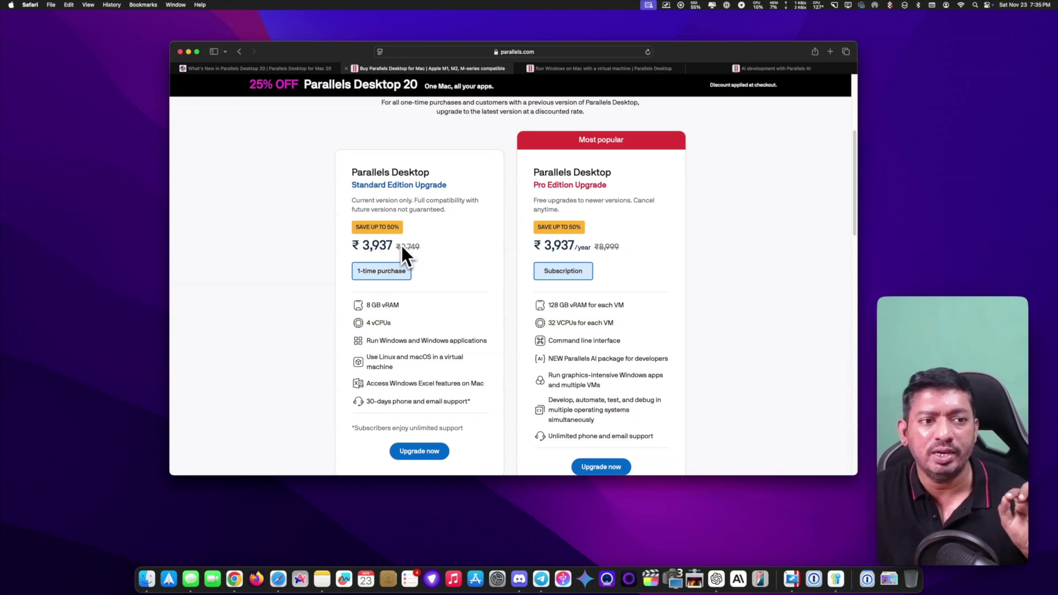
pyautogui.scroll(1, 401, 246)
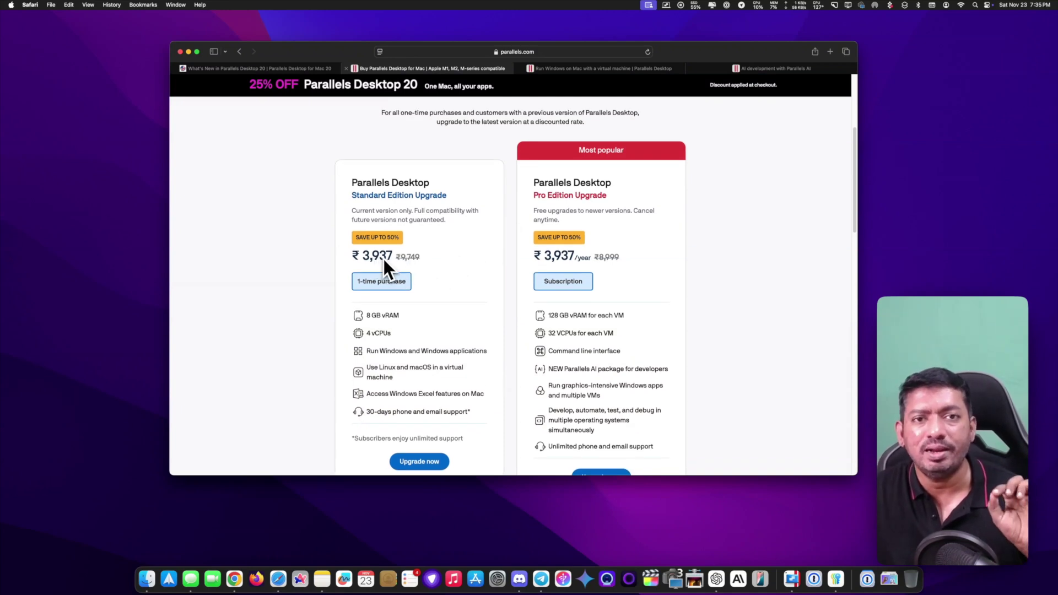